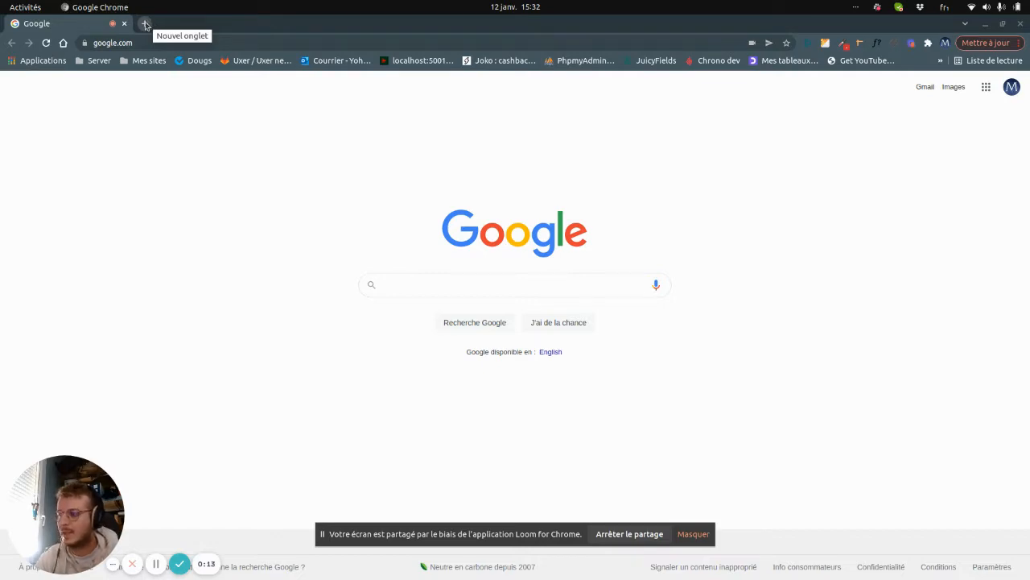
In a new tab, search Google for 'wordpress', then refine the query to 'wordpress download'.
{"action": "left_click", "coordinate": [145, 24]}
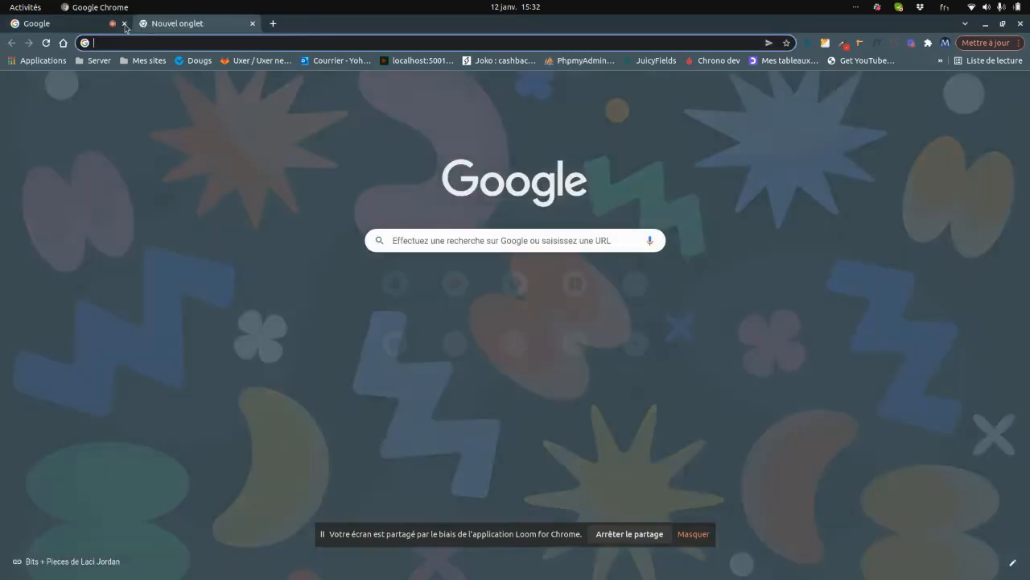
{"action": "type", "text": "wordpress"}
{"action": "key", "text": "Return"}
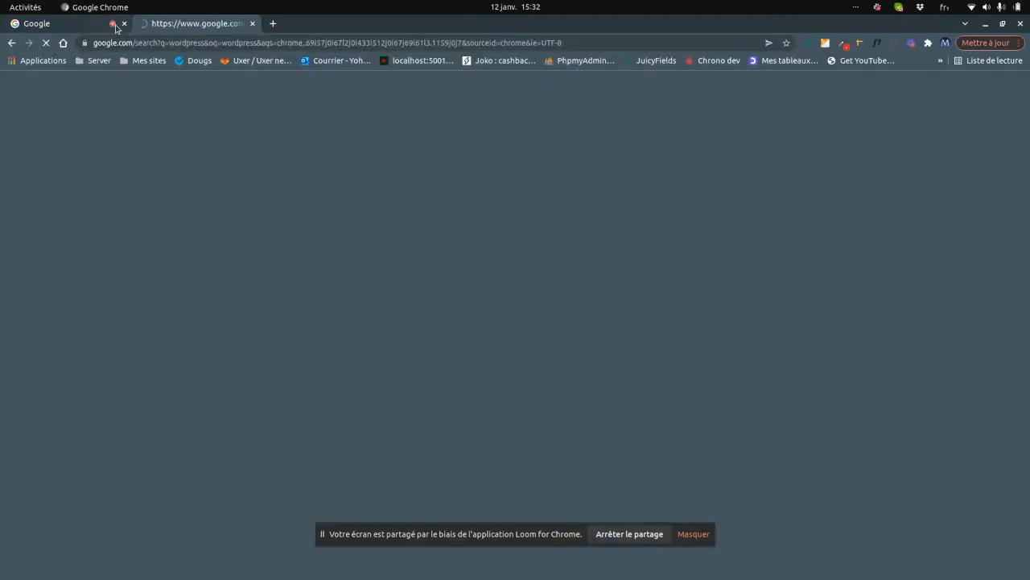
{"action": "left_click", "coordinate": [164, 92]}
{"action": "type", "text": "download"}
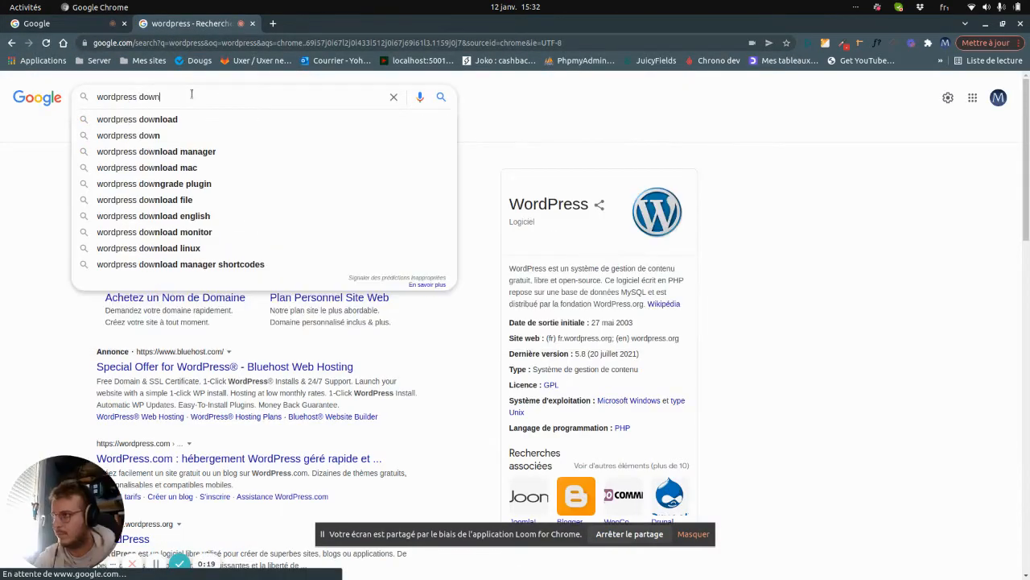
{"action": "key", "text": "Return"}
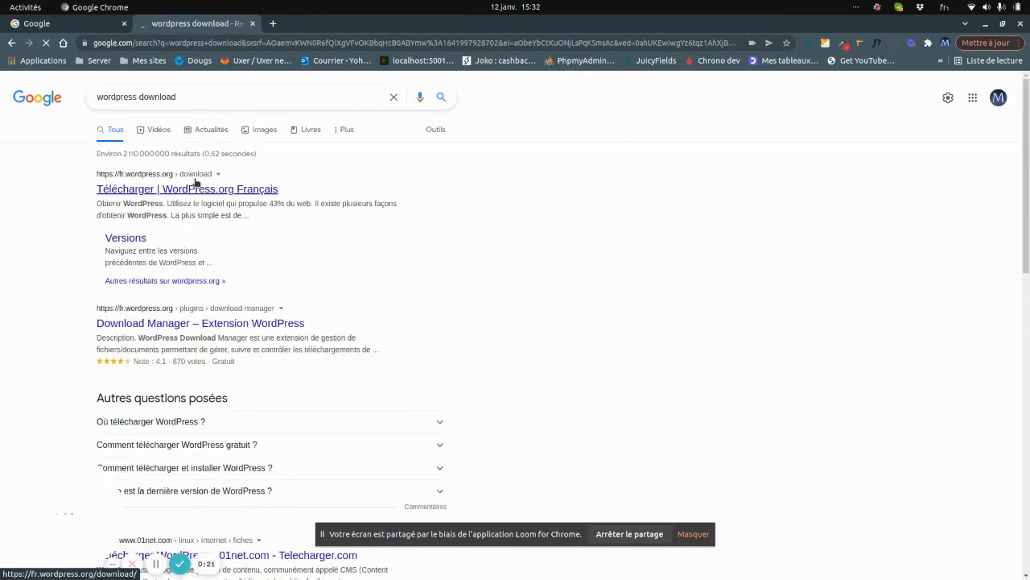
On the fr.wordpress.org download page, download WordPress 5.8.3 and dismiss the Hourra popup.
{"action": "left_click", "coordinate": [151, 188]}
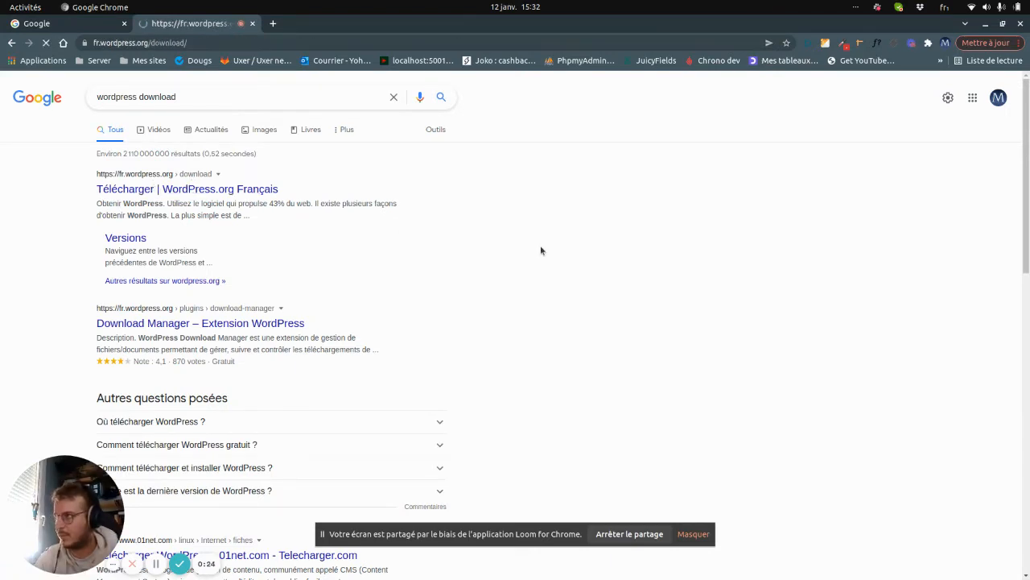
{"action": "scroll", "coordinate": [473, 267], "scroll_direction": "down", "scroll_amount": 5}
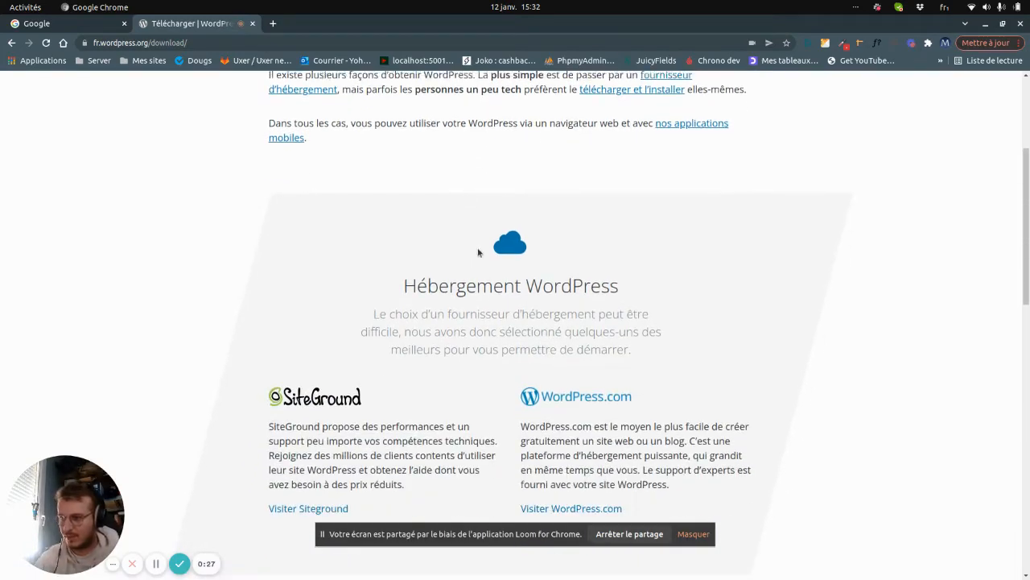
{"action": "scroll", "coordinate": [475, 273], "scroll_direction": "down", "scroll_amount": 3}
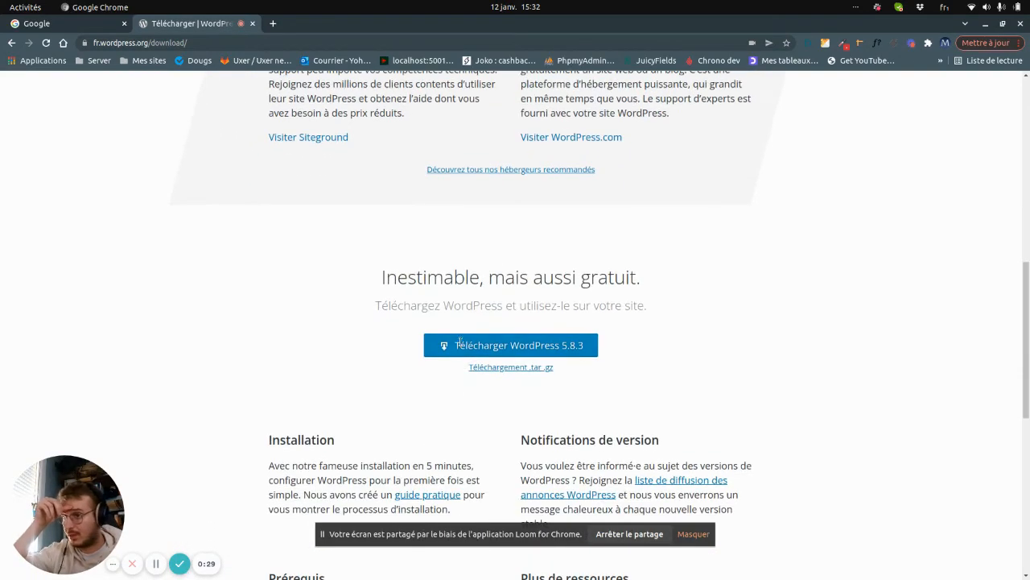
{"action": "left_click", "coordinate": [464, 343]}
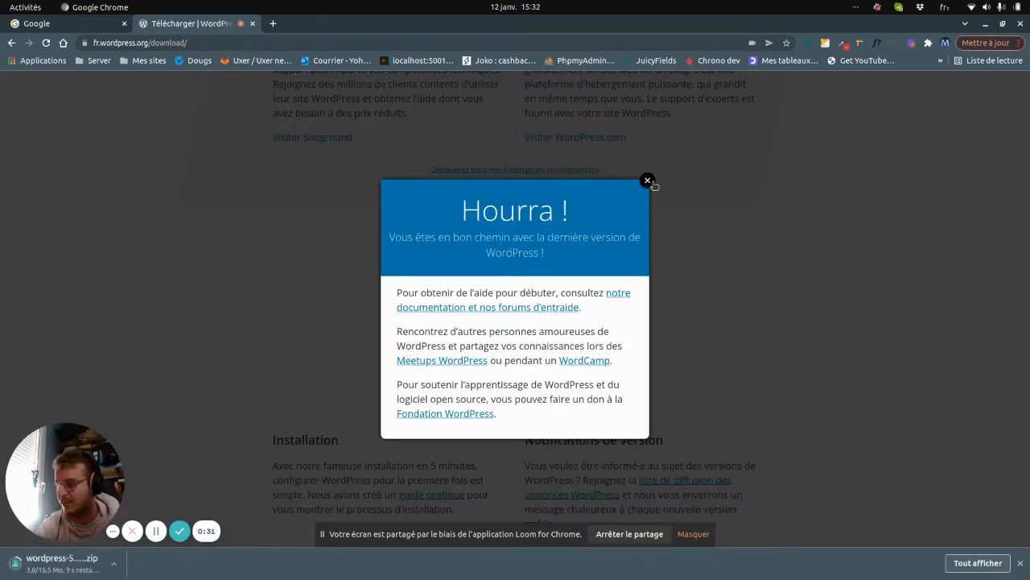
{"action": "left_click", "coordinate": [648, 182]}
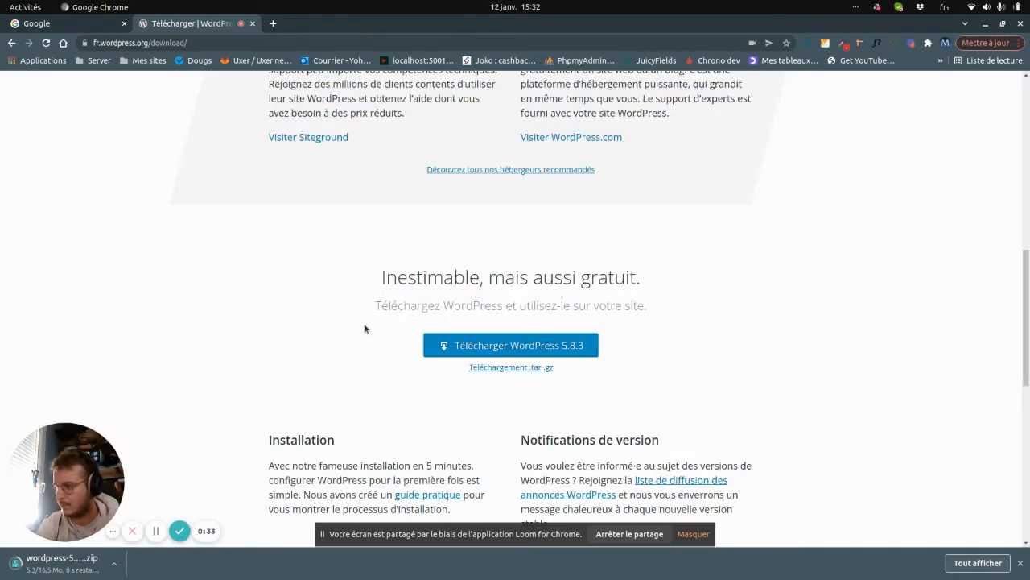
Open the downloaded wordpress-5.8.3-fr_FR.zip in the archive manager.
{"action": "scroll", "coordinate": [265, 350], "scroll_direction": "down", "scroll_amount": 2}
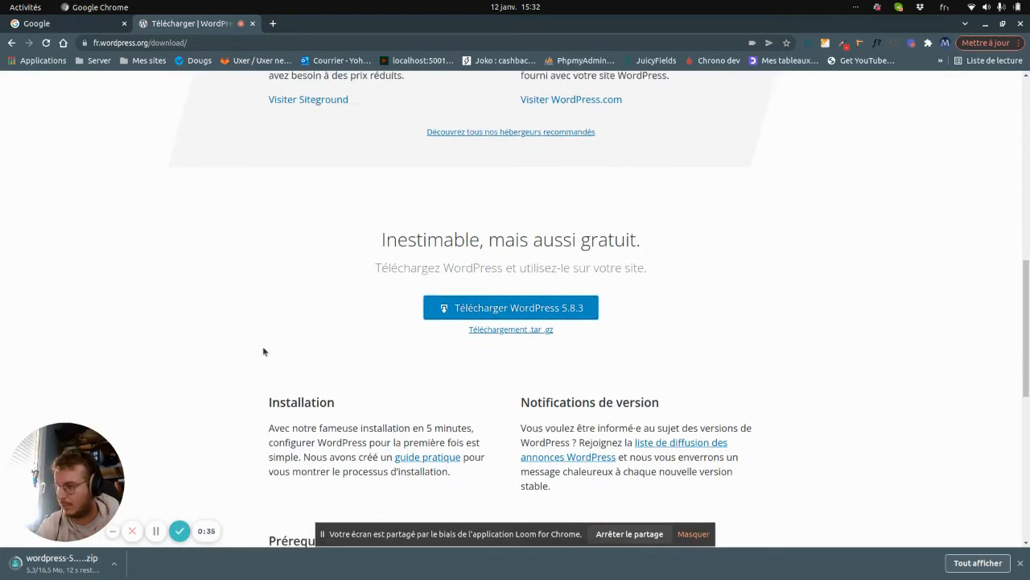
{"action": "scroll", "coordinate": [271, 345], "scroll_direction": "up", "scroll_amount": 4}
{"action": "scroll", "coordinate": [268, 346], "scroll_direction": "up", "scroll_amount": 2}
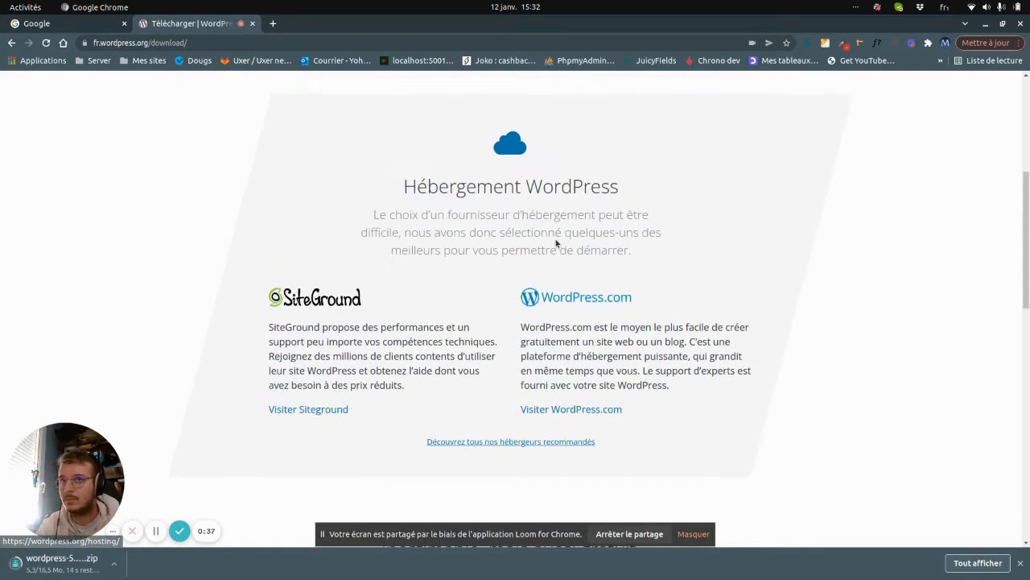
{"action": "left_click", "coordinate": [976, 7]}
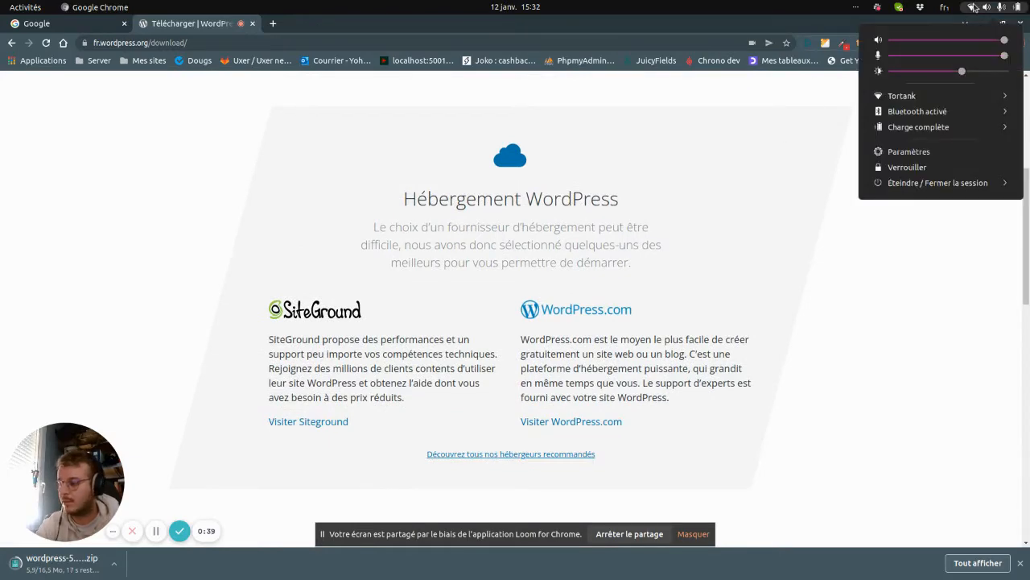
{"action": "left_click", "coordinate": [973, 7]}
{"action": "scroll", "coordinate": [338, 290], "scroll_direction": "up", "scroll_amount": 3}
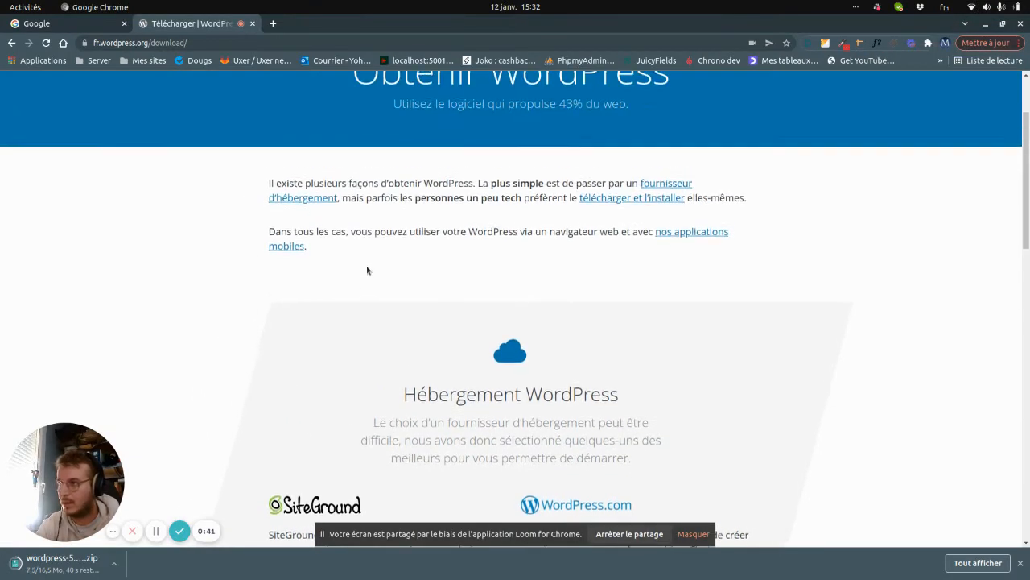
{"action": "scroll", "coordinate": [367, 270], "scroll_direction": "up", "scroll_amount": 2}
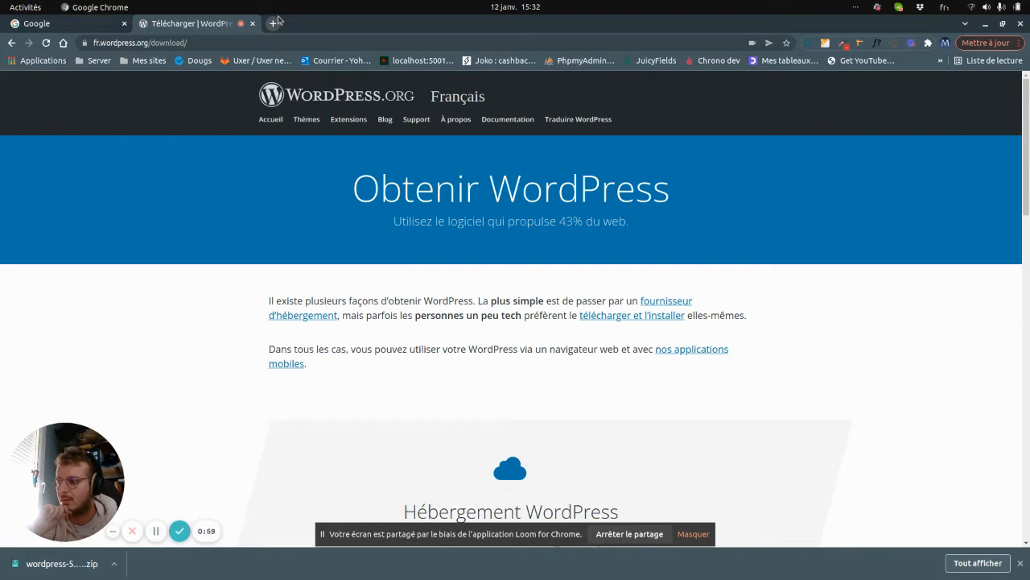
{"action": "scroll", "coordinate": [329, 169], "scroll_direction": "down", "scroll_amount": 5}
{"action": "scroll", "coordinate": [329, 170], "scroll_direction": "up", "scroll_amount": 5}
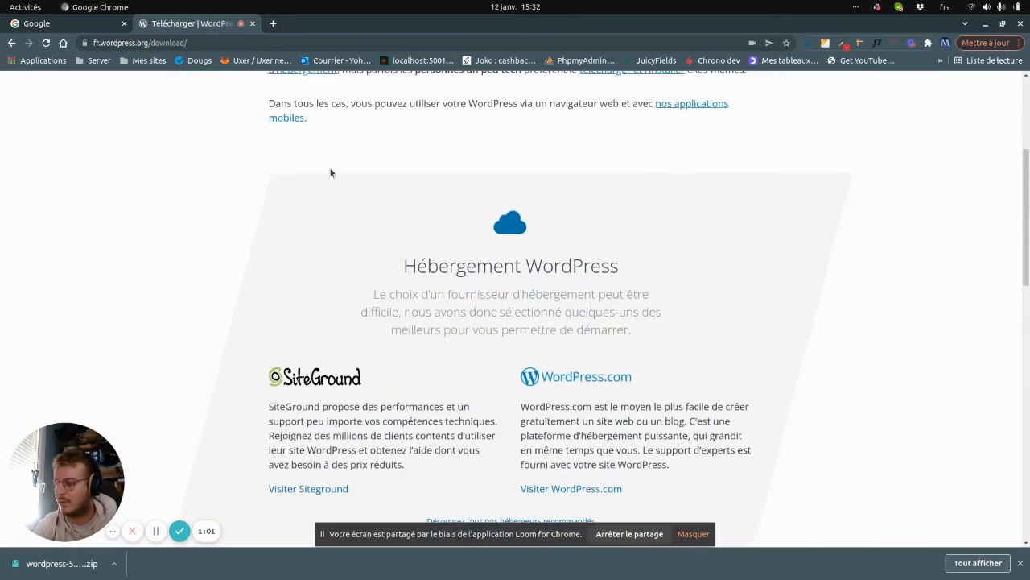
{"action": "scroll", "coordinate": [329, 172], "scroll_direction": "up", "scroll_amount": 1}
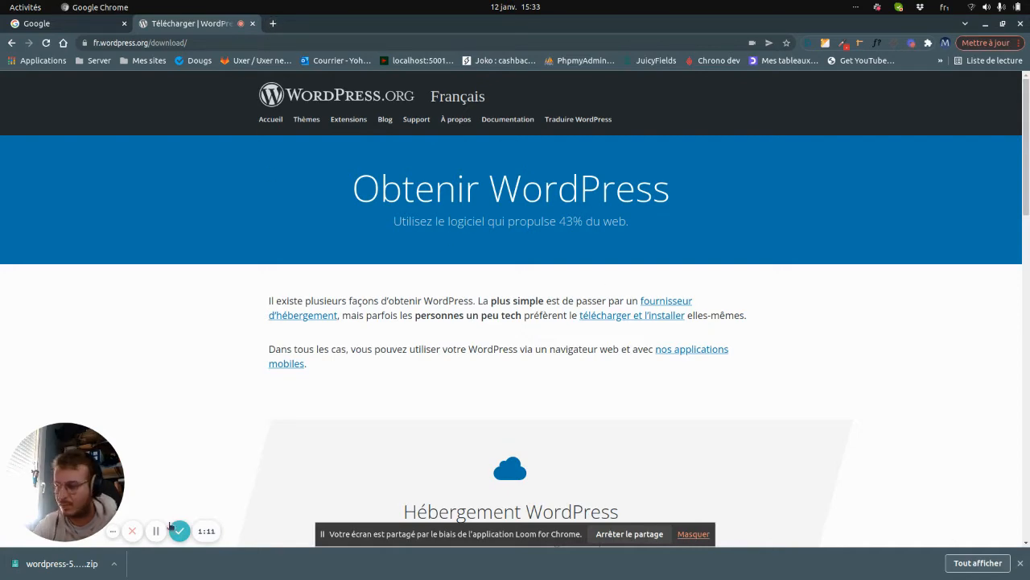
{"action": "left_click", "coordinate": [85, 563]}
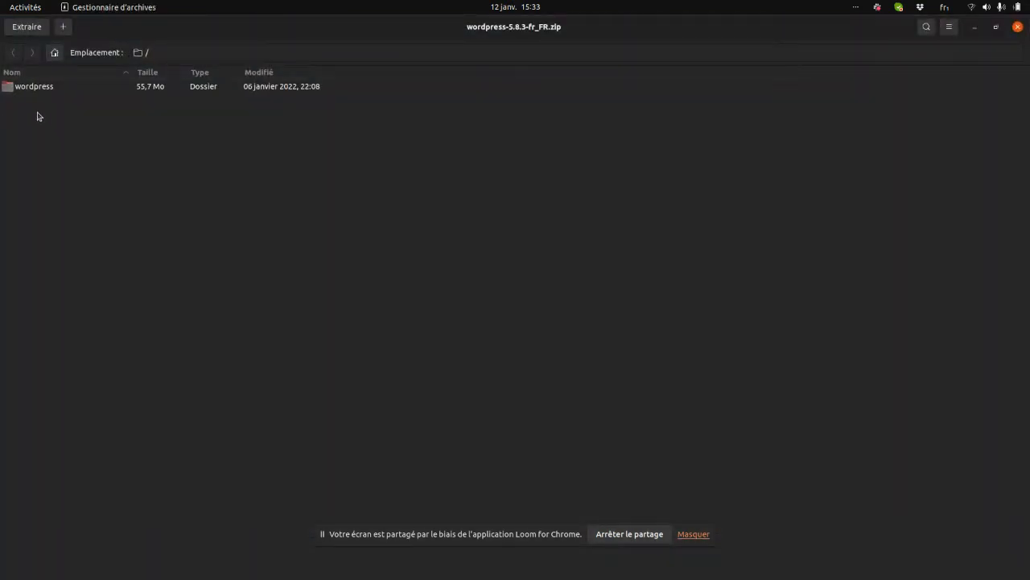
Extract the zip's wordpress folder into /opt/lampp/htdocs and show the extracted files.
{"action": "left_click", "coordinate": [30, 29]}
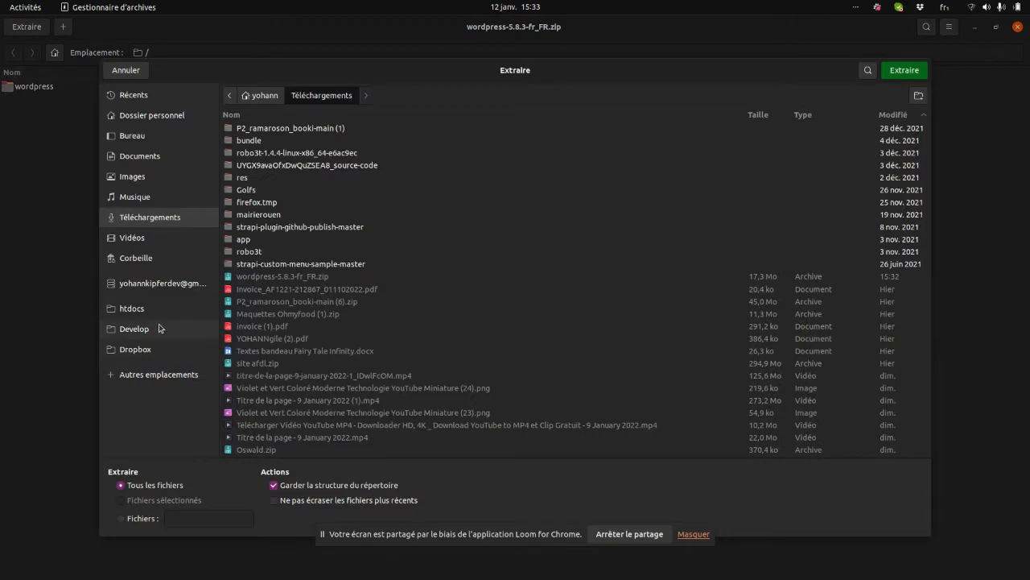
{"action": "left_click", "coordinate": [159, 327]}
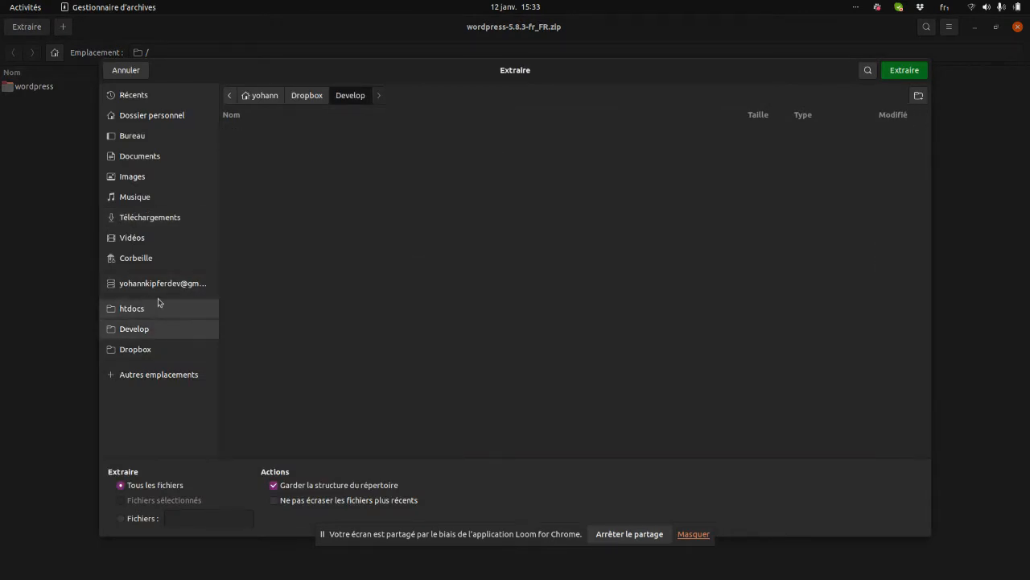
{"action": "left_click", "coordinate": [159, 306]}
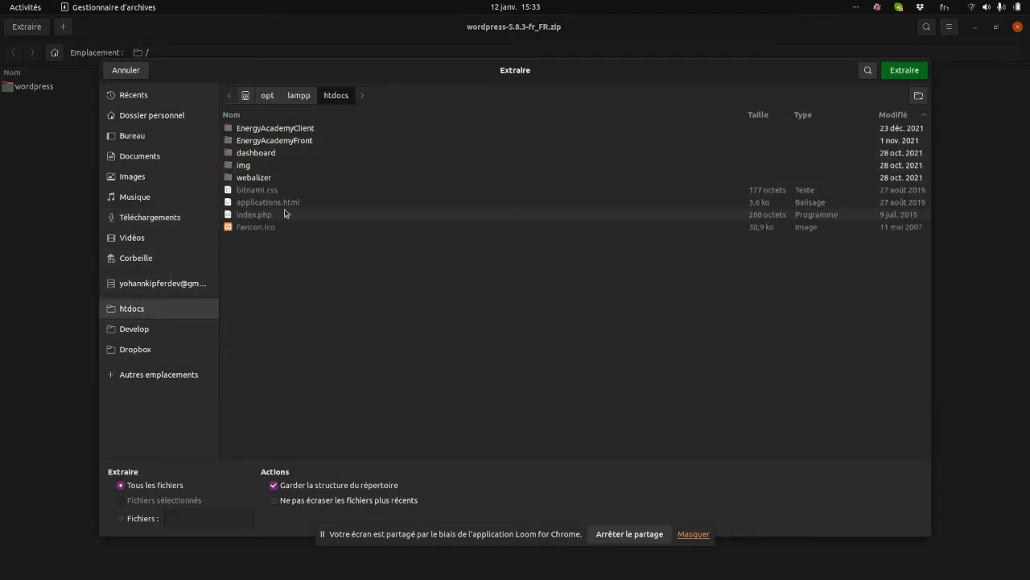
{"action": "left_click", "coordinate": [907, 71]}
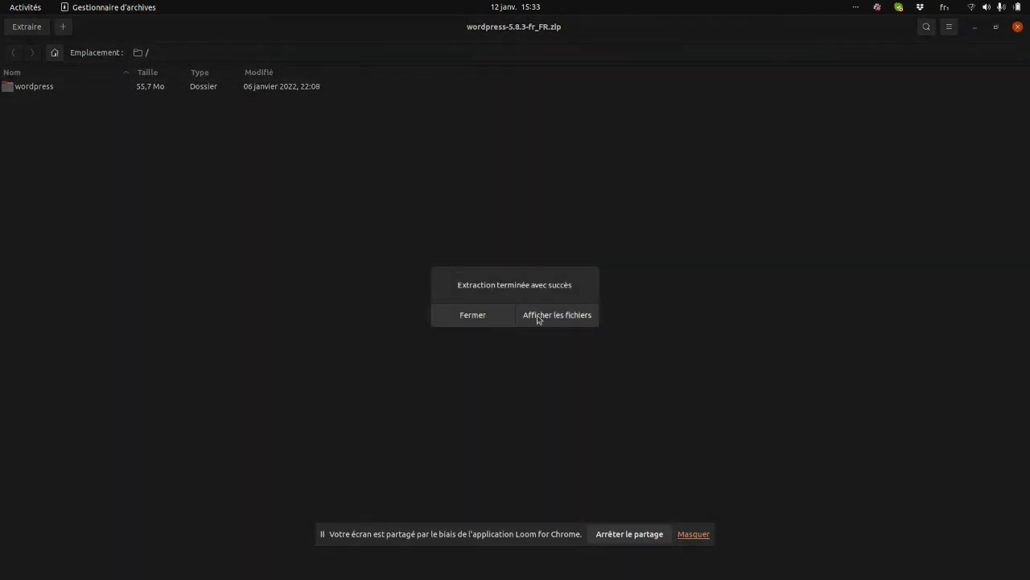
{"action": "left_click", "coordinate": [535, 314]}
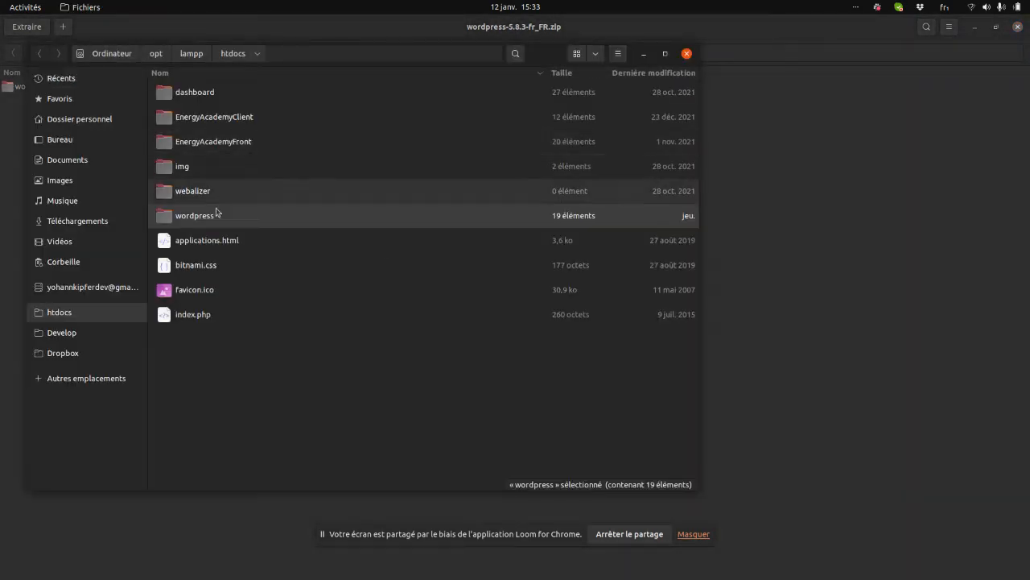
Rename the wordpress folder in htdocs to demo-wp and close Archive Manager.
{"action": "key", "text": "alt+Left"}
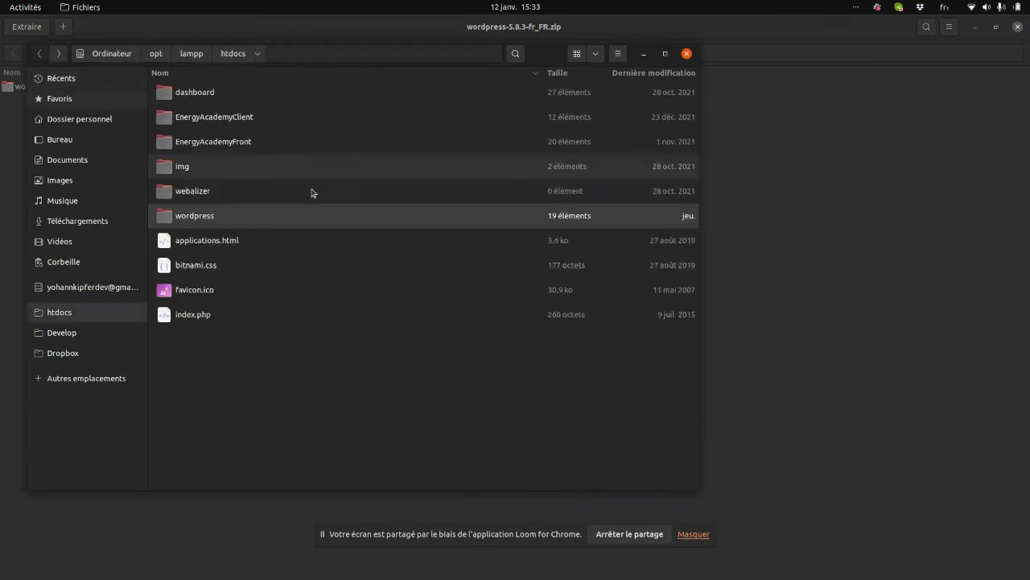
{"action": "right_click", "coordinate": [198, 214]}
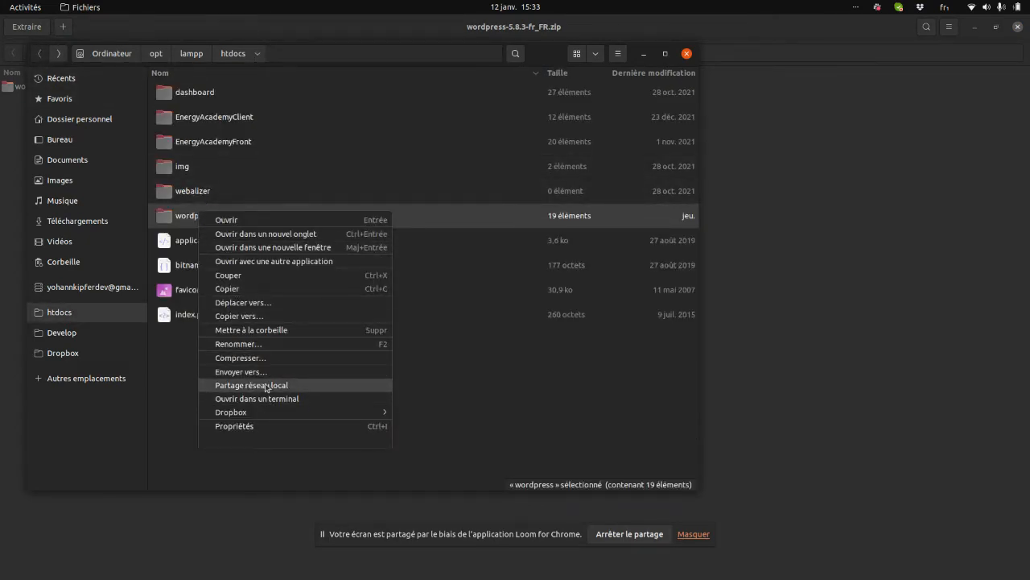
{"action": "left_click", "coordinate": [250, 345]}
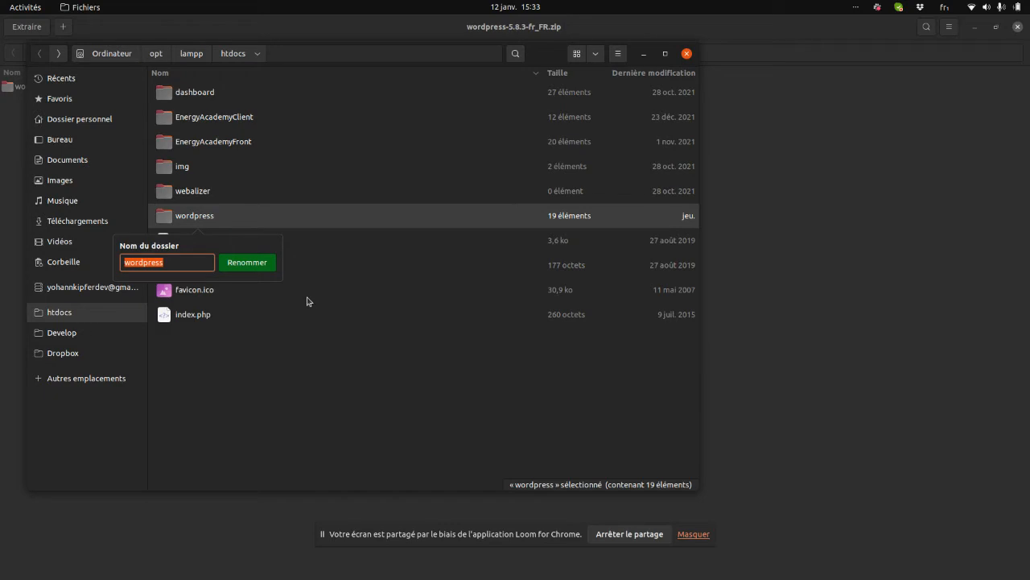
{"action": "type", "text": "demo-wp"}
{"action": "key", "text": "Return"}
{"action": "left_click", "coordinate": [922, 75]}
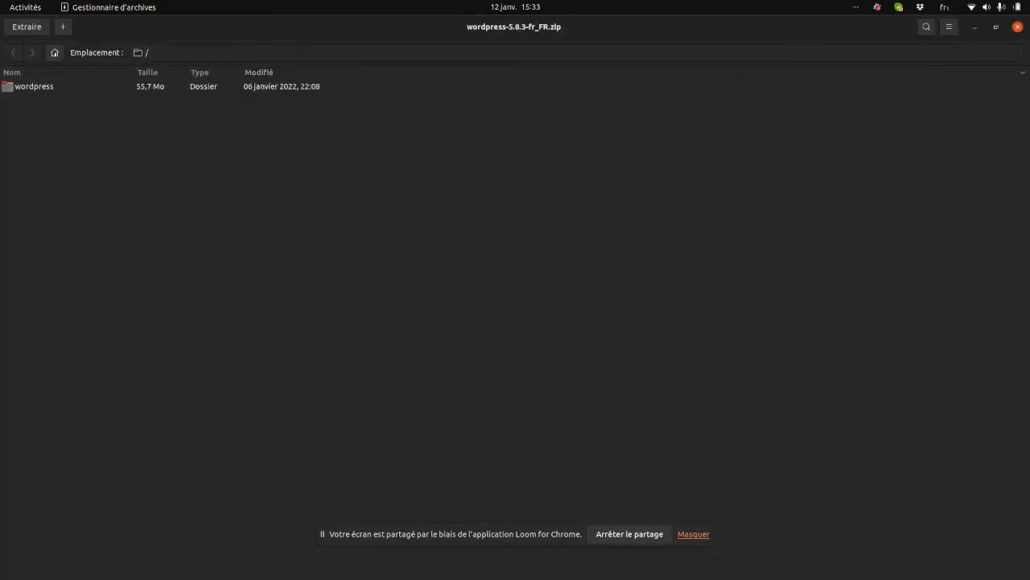
{"action": "left_click", "coordinate": [1018, 30]}
Load the local phpMyAdmin page at 127.0.0.1/phpmyadmin in Chrome.
{"action": "left_click", "coordinate": [382, 28]}
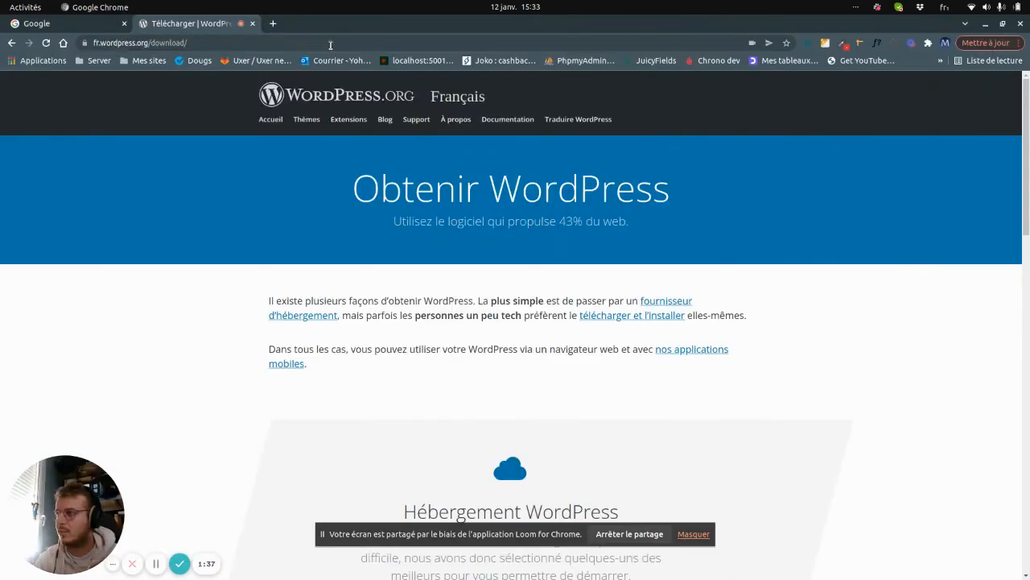
{"action": "left_click", "coordinate": [152, 43]}
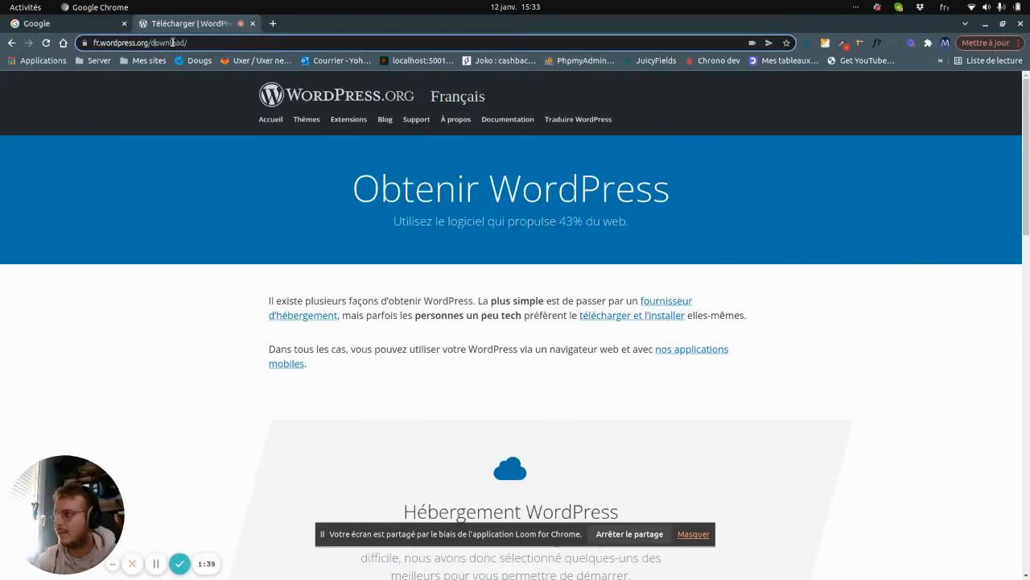
{"action": "triple_click", "coordinate": [211, 44]}
{"action": "type", "text": "127.0.0.1/phpmyadmin"}
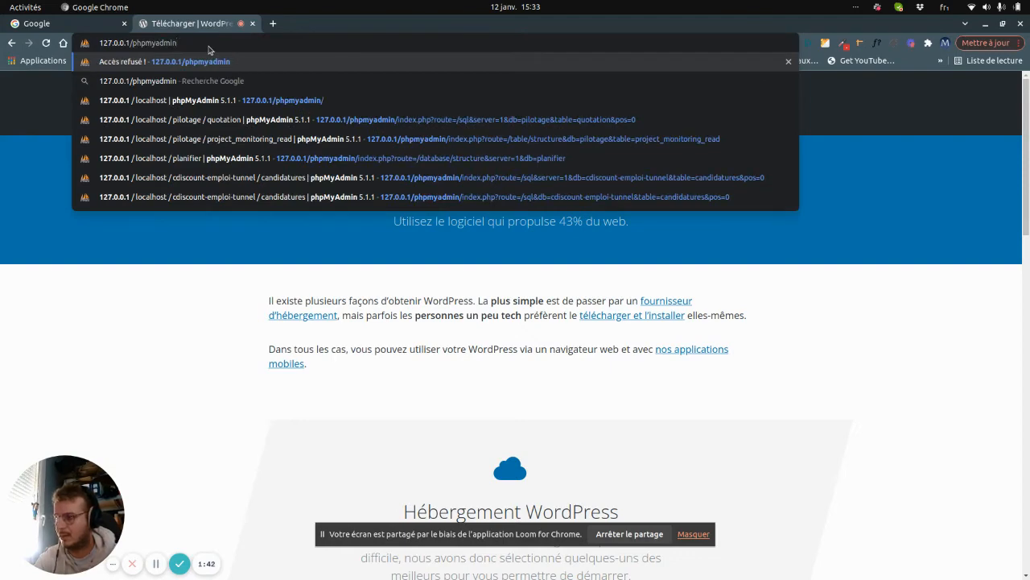
{"action": "key", "text": "Return"}
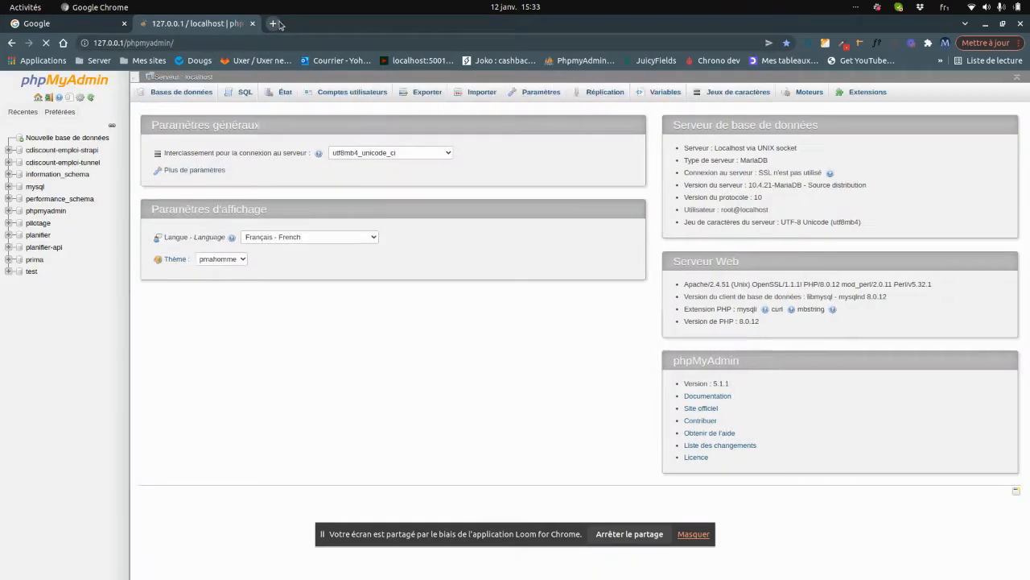
Open 127.0.0.1/demo-wp in a new tab, then return to the phpMyAdmin tab.
{"action": "left_click", "coordinate": [274, 23]}
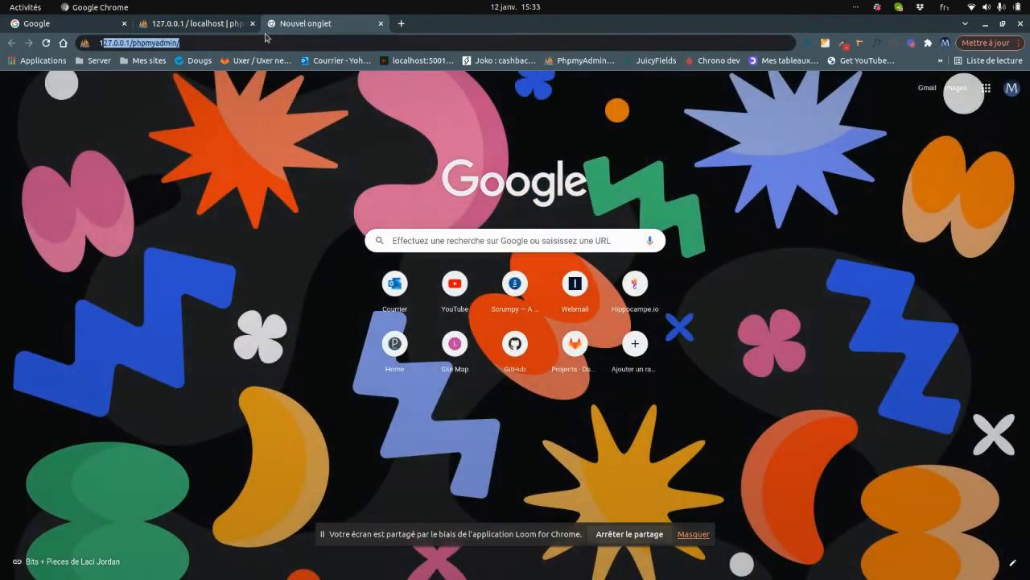
{"action": "type", "text": "localhost"}
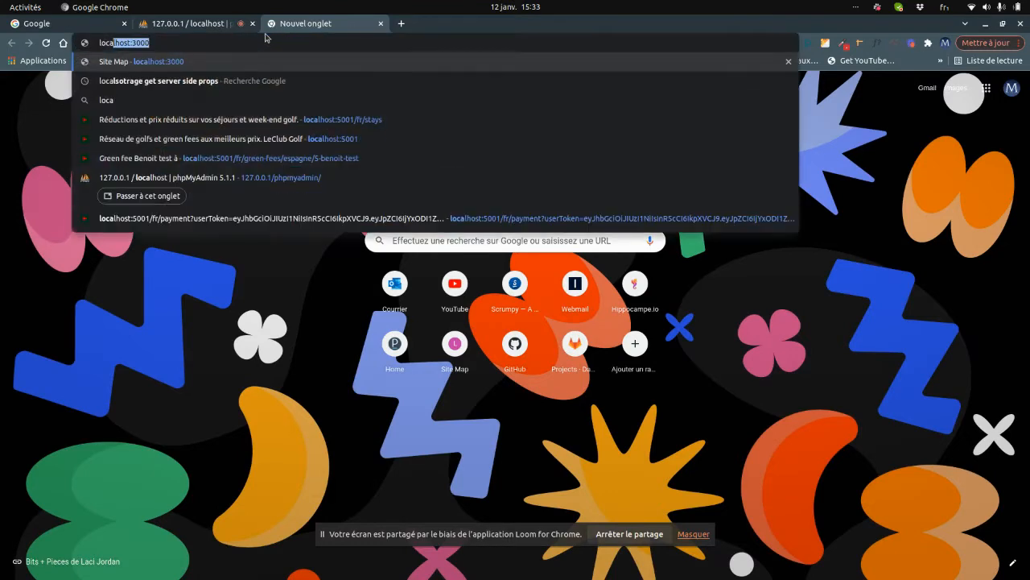
{"action": "key", "text": "BackSpace"}
{"action": "key", "text": "BackSpace"}
{"action": "key", "text": "BackSpace"}
{"action": "key", "text": "BackSpace"}
{"action": "key", "text": "BackSpace"}
{"action": "key", "text": "BackSpace"}
{"action": "key", "text": "BackSpace"}
{"action": "key", "text": "BackSpace"}
{"action": "key", "text": "BackSpace"}
{"action": "key", "text": "BackSpace"}
{"action": "type", "text": "127.0.0.1/ph"}
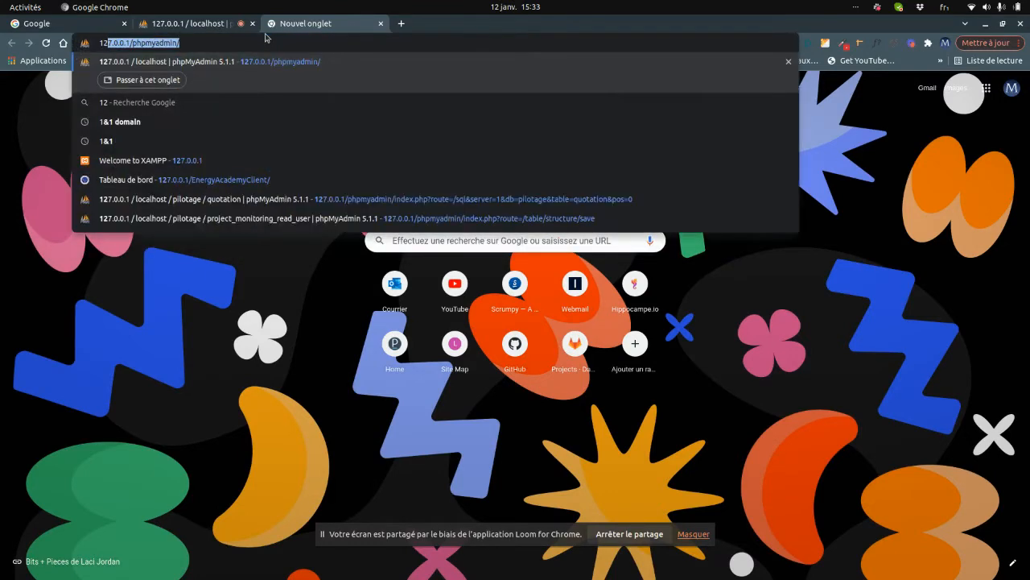
{"action": "key", "text": "BackSpace"}
{"action": "key", "text": "BackSpace"}
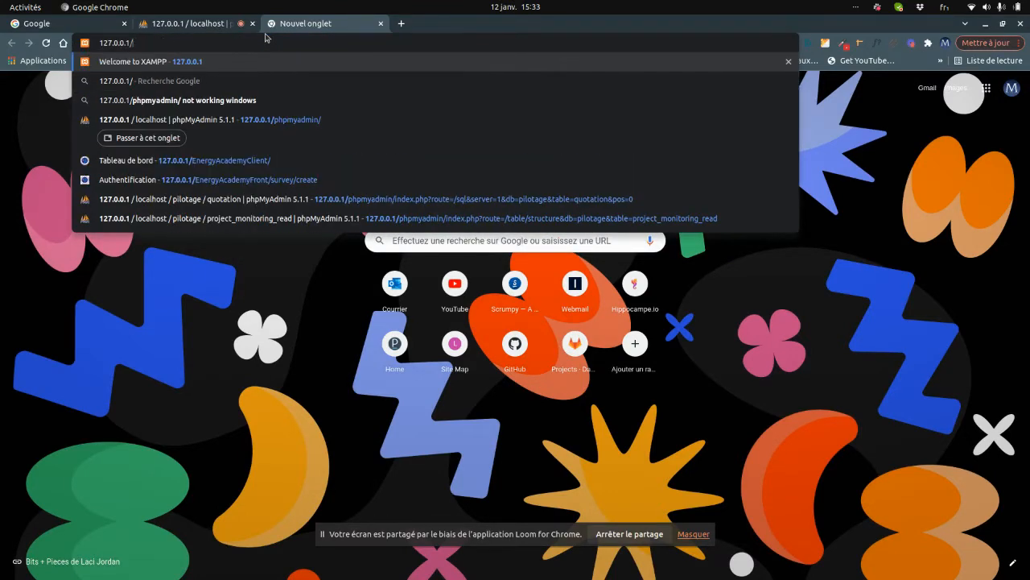
{"action": "type", "text": "demo-wp"}
{"action": "key", "text": "Return"}
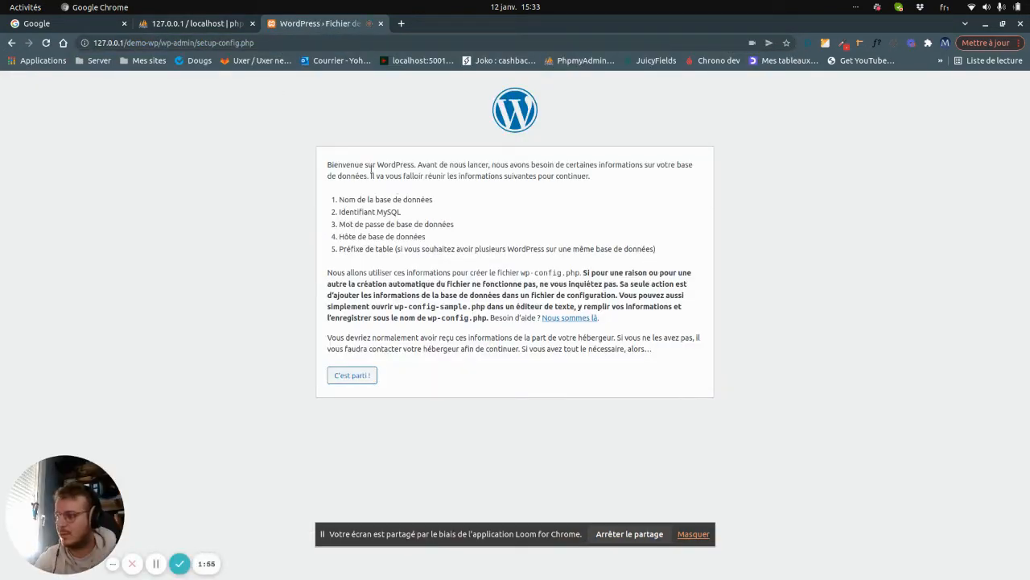
{"action": "left_click", "coordinate": [207, 27]}
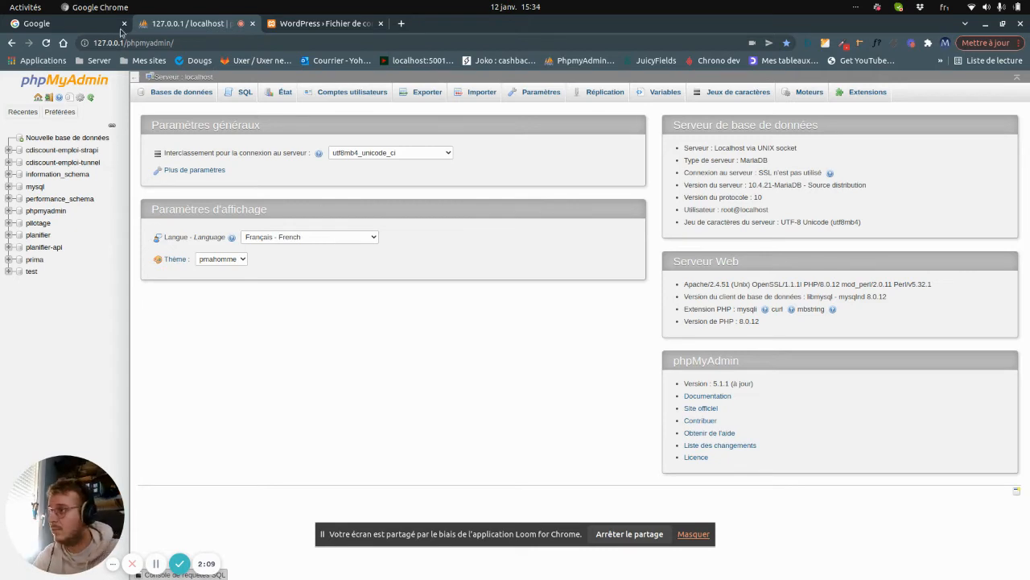
Create an empty demo-wp database in phpMyAdmin, then start the WordPress setup with C'est parti !
{"action": "left_click", "coordinate": [73, 137]}
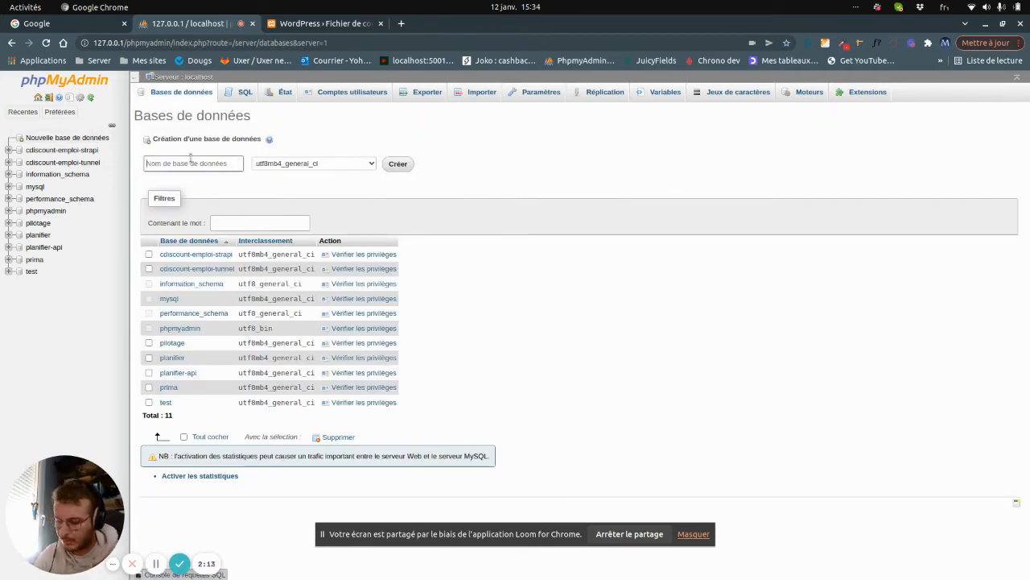
{"action": "type", "text": "demo-wp"}
{"action": "key", "text": "Return"}
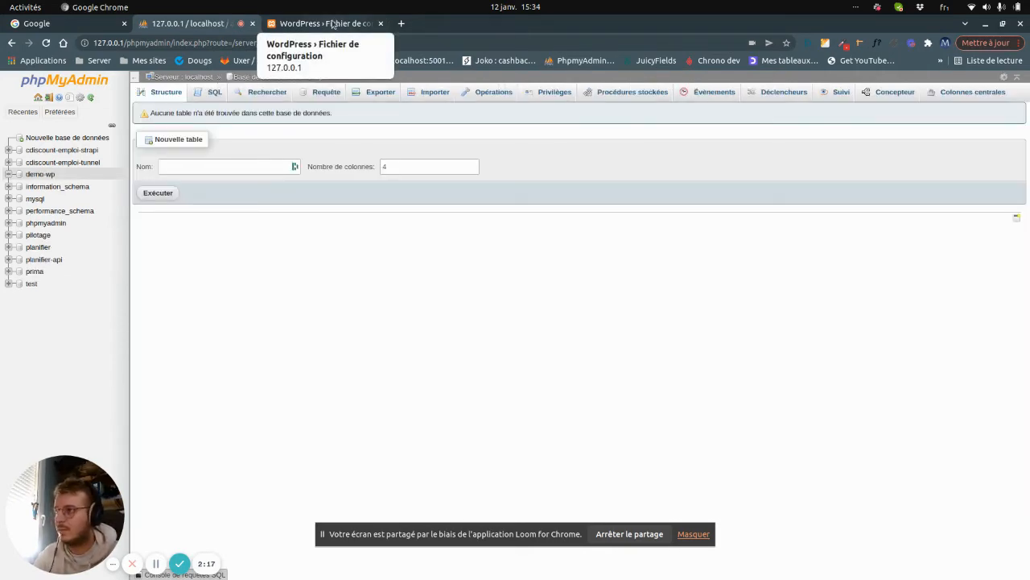
{"action": "left_click", "coordinate": [334, 24]}
{"action": "left_click", "coordinate": [348, 376]}
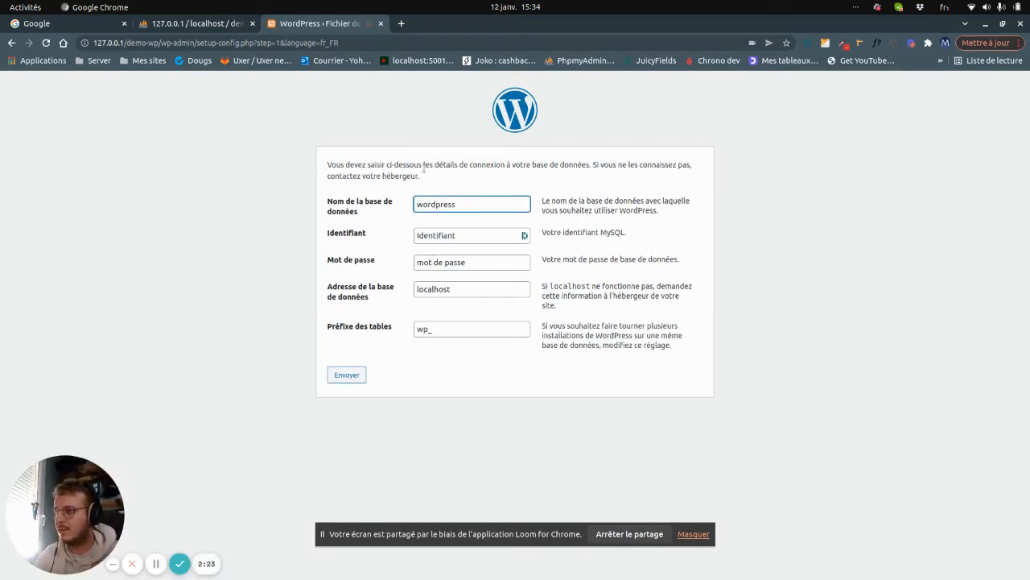
Fill the connection form with database name demo-wp and username root.
{"action": "double_click", "coordinate": [453, 202]}
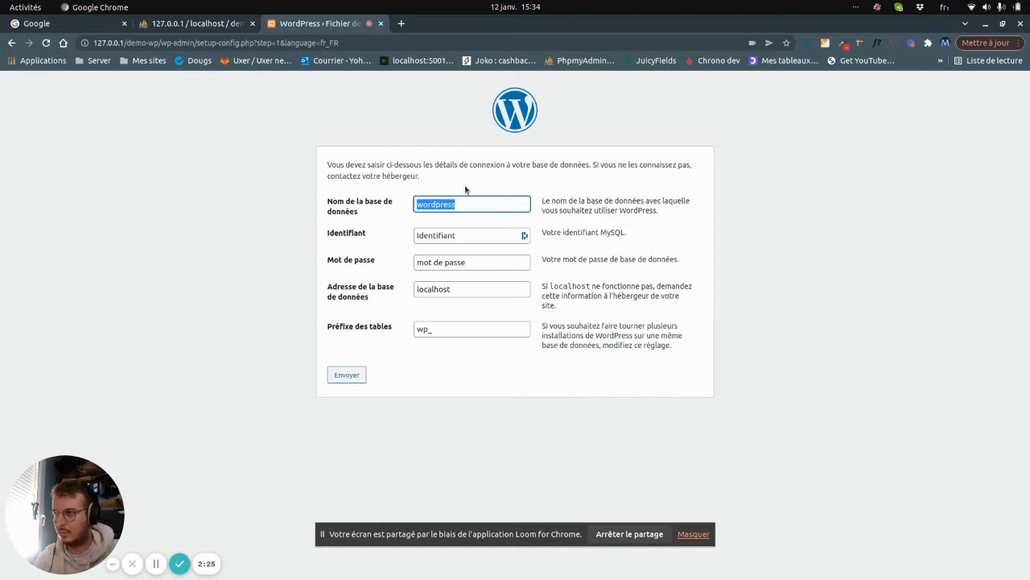
{"action": "type", "text": "demo"}
{"action": "left_click", "coordinate": [205, 24]}
{"action": "left_click", "coordinate": [319, 24]}
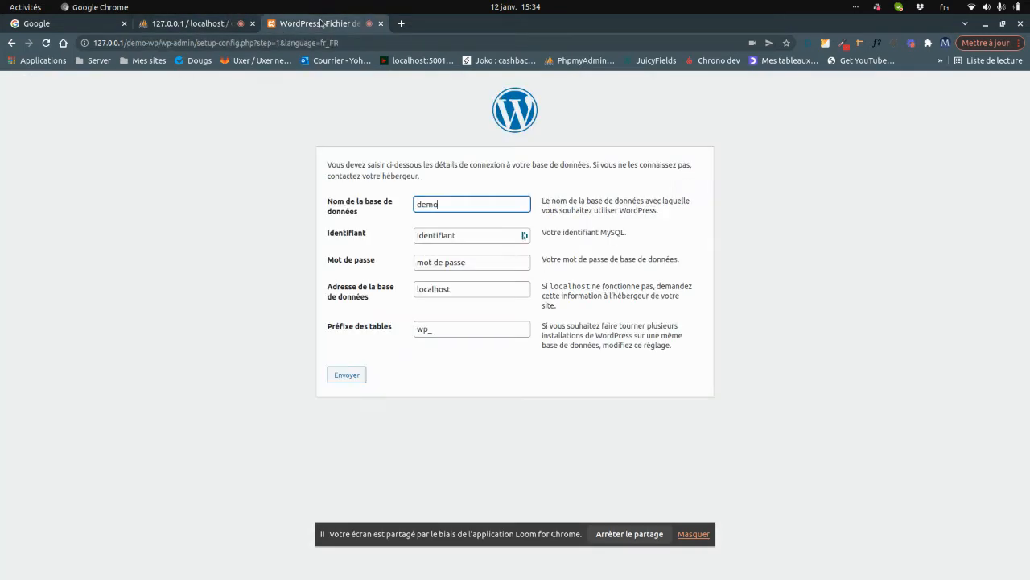
{"action": "type", "text": "-wp"}
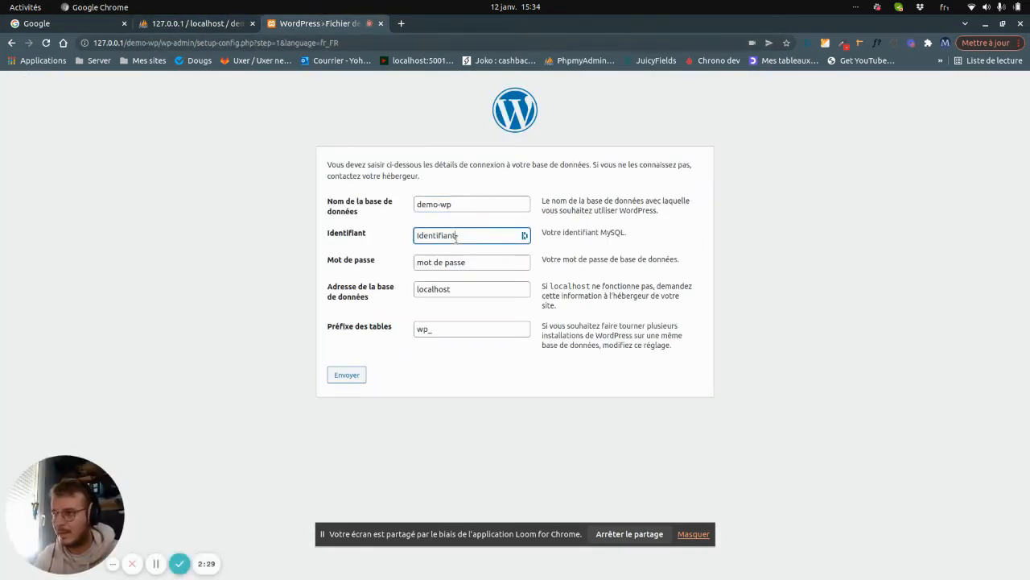
{"action": "double_click", "coordinate": [456, 235]}
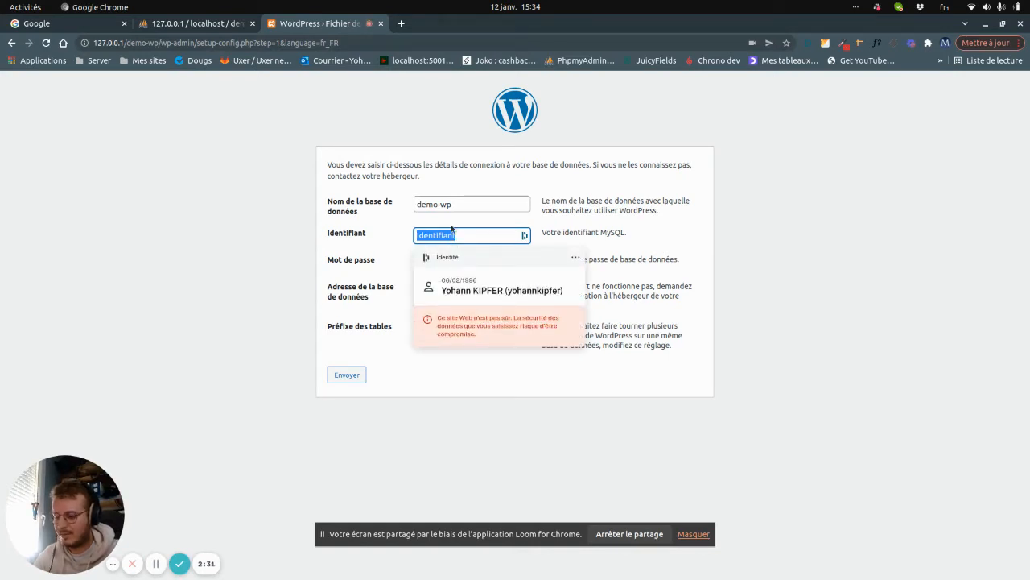
{"action": "type", "text": "root"}
{"action": "key", "text": "Tab"}
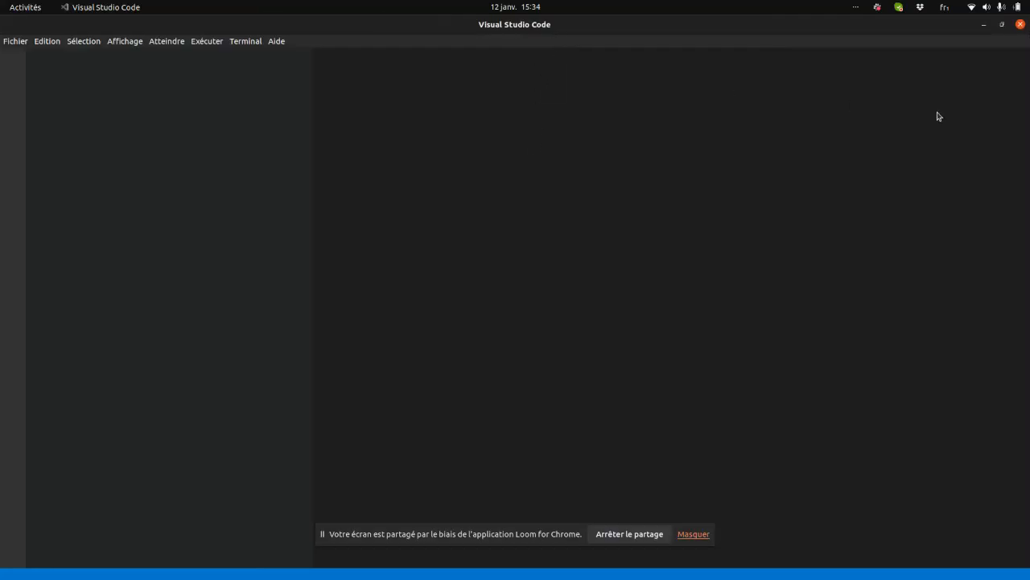
Drag the empty Visual Studio Code window aside to reveal the WordPress connection form.
{"action": "left_click_drag", "start_coordinate": [909, 24], "coordinate": [0, 24]}
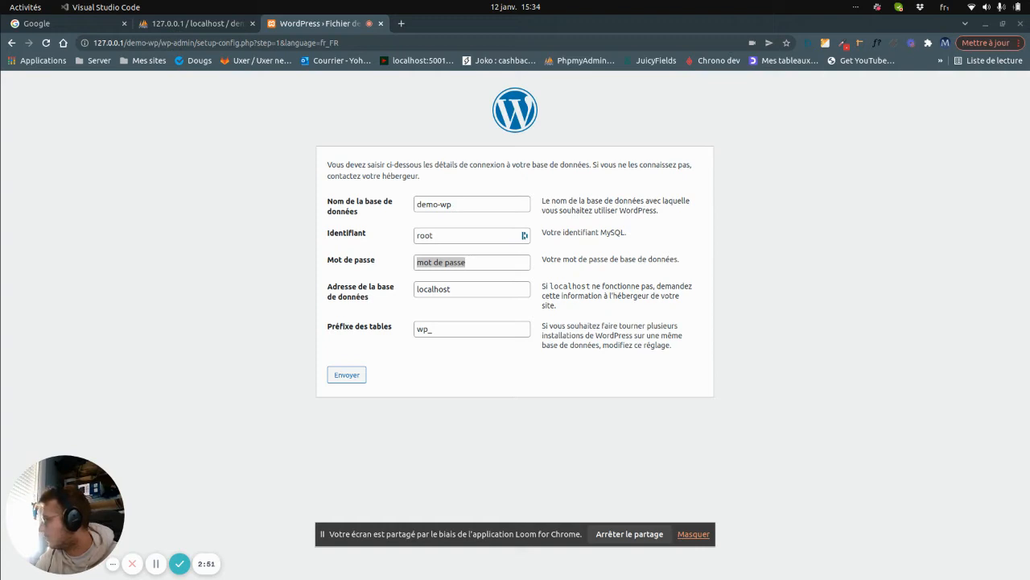
Clear the password field and change the database host from localhost to 127.0.0.1.
{"action": "double_click", "coordinate": [480, 265]}
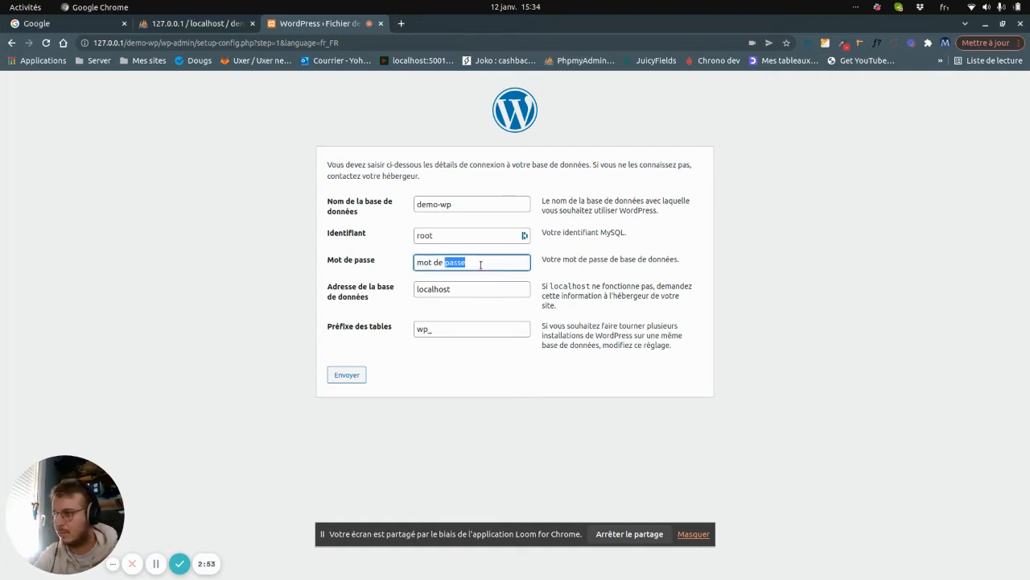
{"action": "key", "text": "ctrl+a"}
{"action": "key", "text": "BackSpace"}
{"action": "left_click", "coordinate": [463, 291]}
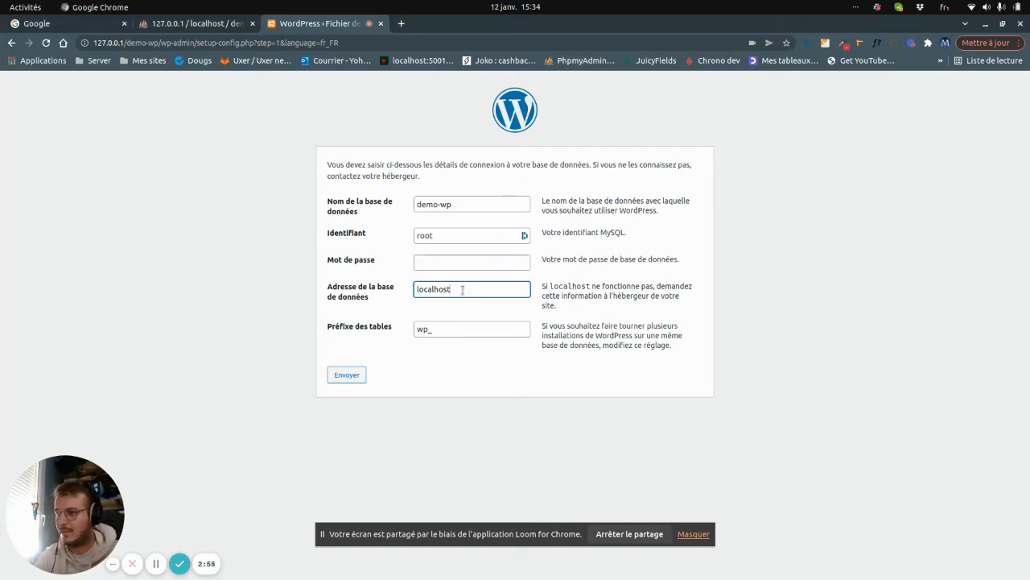
{"action": "key", "text": "BackSpace"}
{"action": "key", "text": "BackSpace"}
{"action": "key", "text": "BackSpace"}
{"action": "key", "text": "BackSpace"}
{"action": "key", "text": "BackSpace"}
{"action": "key", "text": "BackSpace"}
{"action": "key", "text": "BackSpace"}
{"action": "key", "text": "BackSpace"}
{"action": "type", "text": "127."}
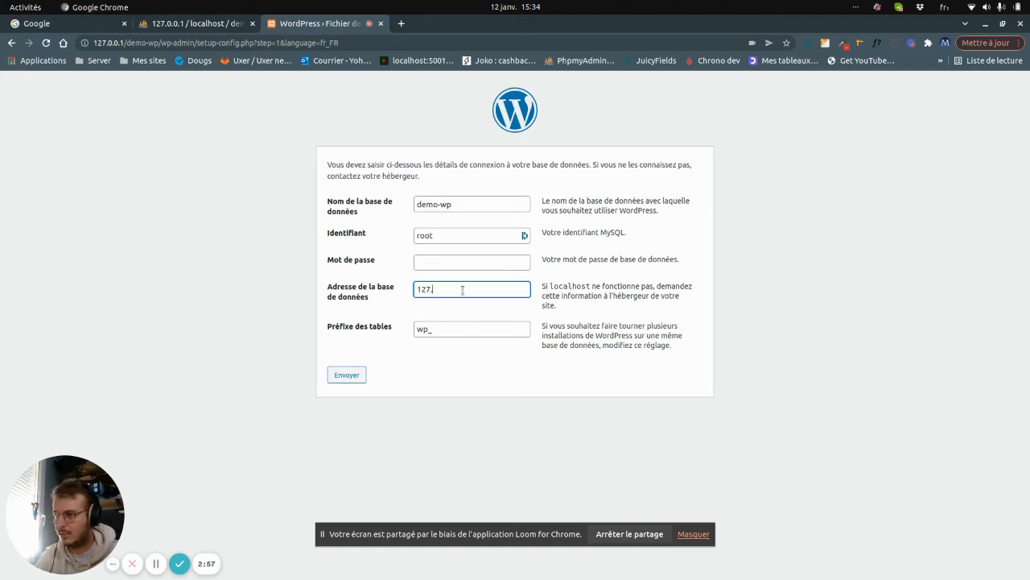
{"action": "type", "text": "0.0.1"}
Set the table prefix to demo_wp_ and submit the connection details.
{"action": "double_click", "coordinate": [444, 327]}
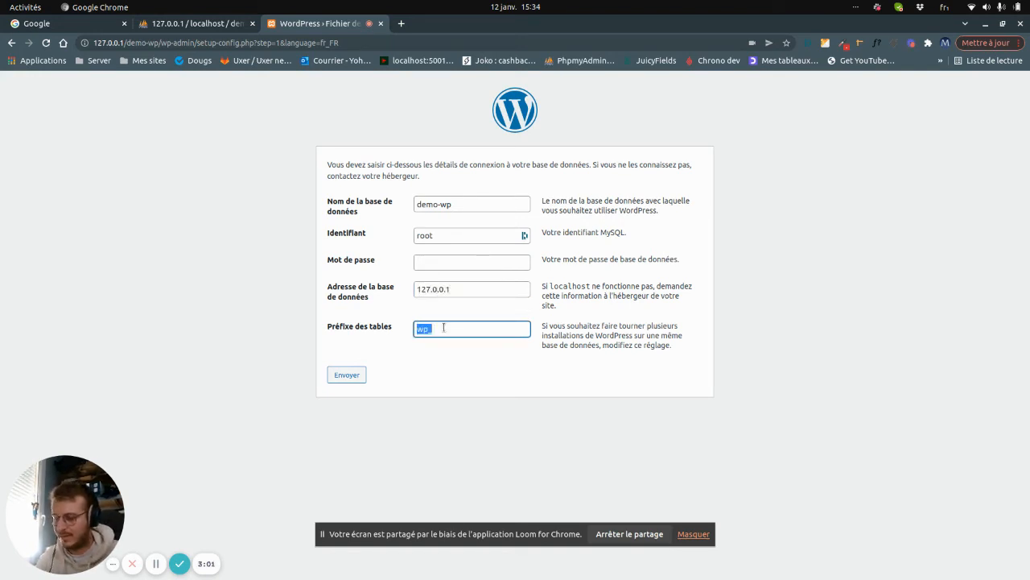
{"action": "type", "text": "demowp"}
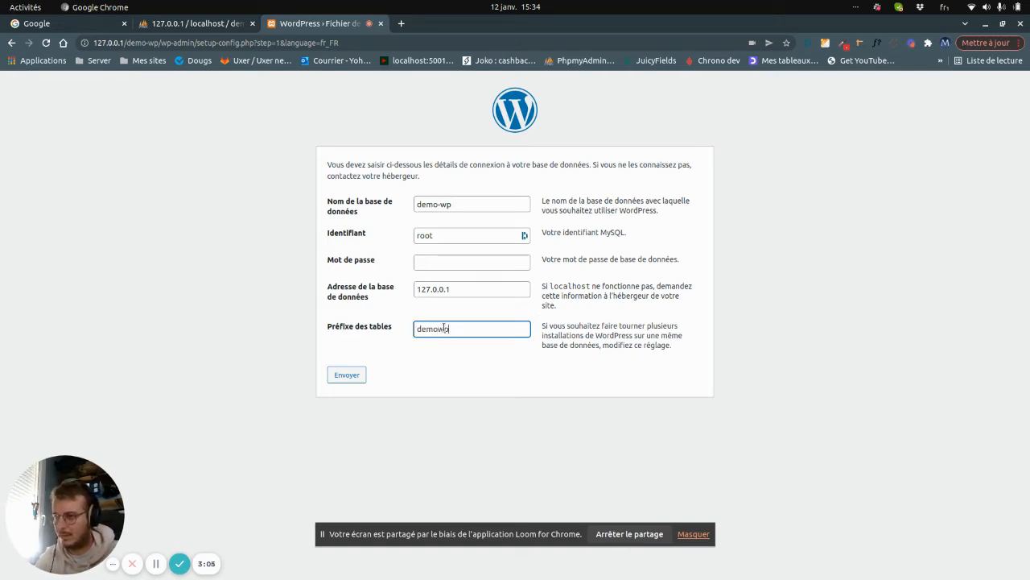
{"action": "key", "text": "ctrl+z"}
{"action": "key", "text": "ctrl+z"}
{"action": "key", "text": "ctrl+z"}
{"action": "key", "text": "ctrl+shift+z"}
{"action": "key", "text": "Tab"}
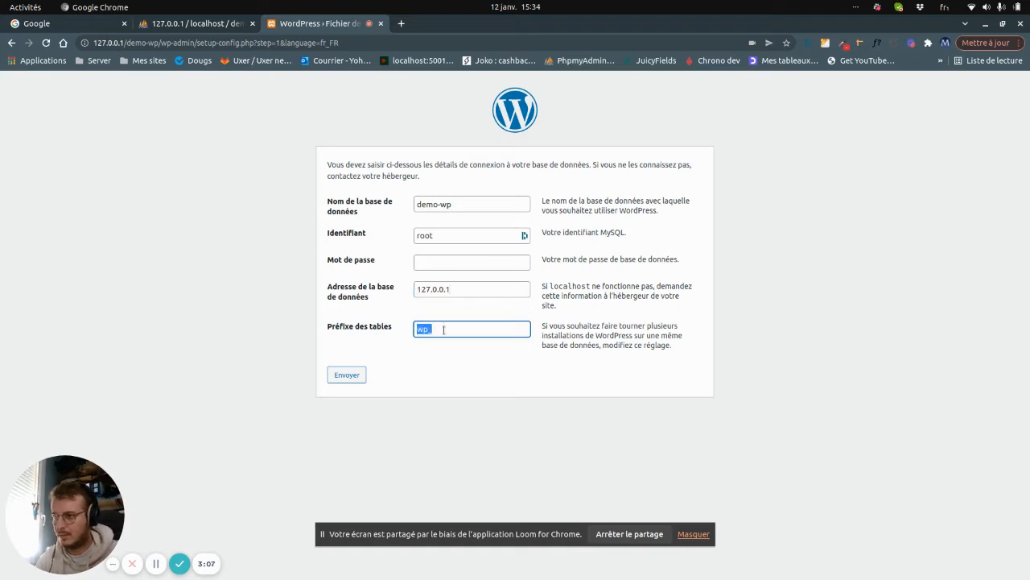
{"action": "type", "text": "demo_"}
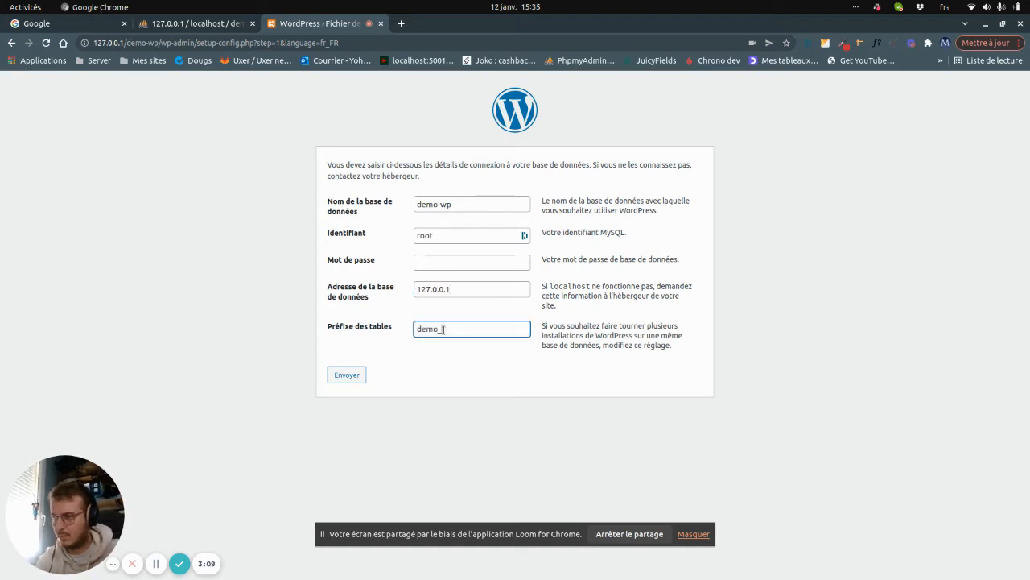
{"action": "left_click", "coordinate": [359, 373]}
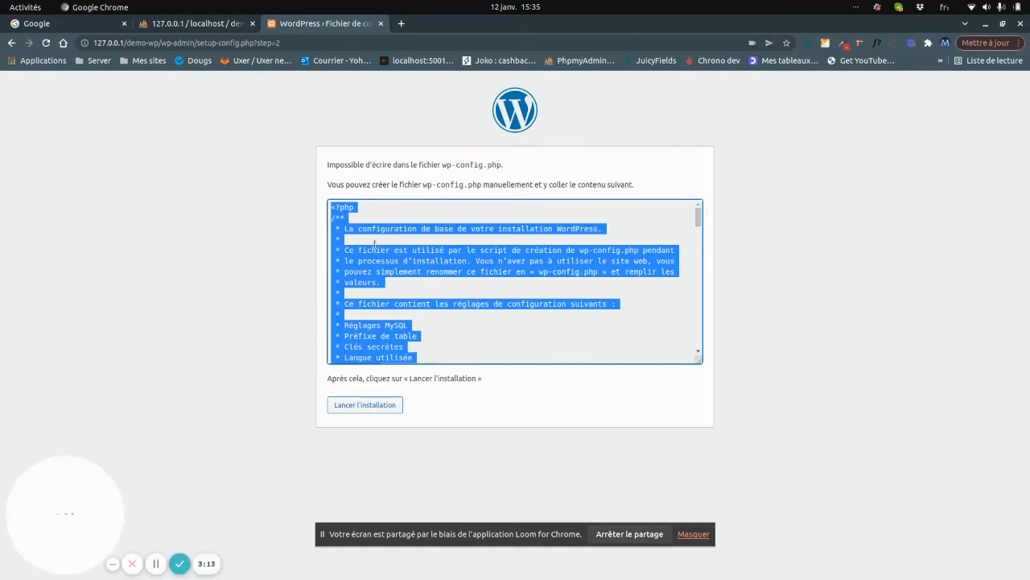
Select the generated wp-config.php contents and switch to the Files window showing htdocs.
{"action": "left_click_drag", "start_coordinate": [325, 184], "coordinate": [549, 196]}
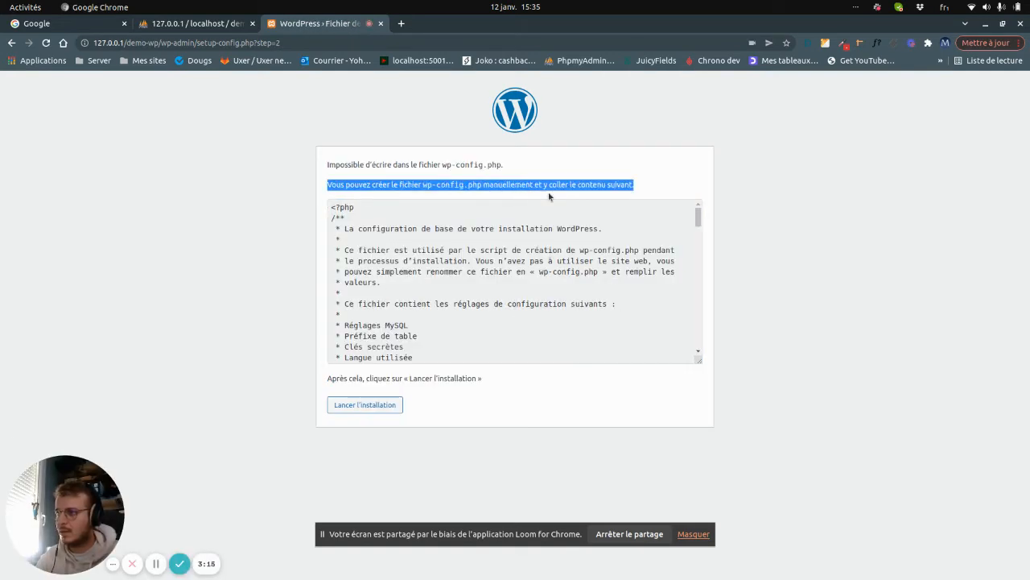
{"action": "scroll", "coordinate": [469, 269], "scroll_direction": "down", "scroll_amount": 10}
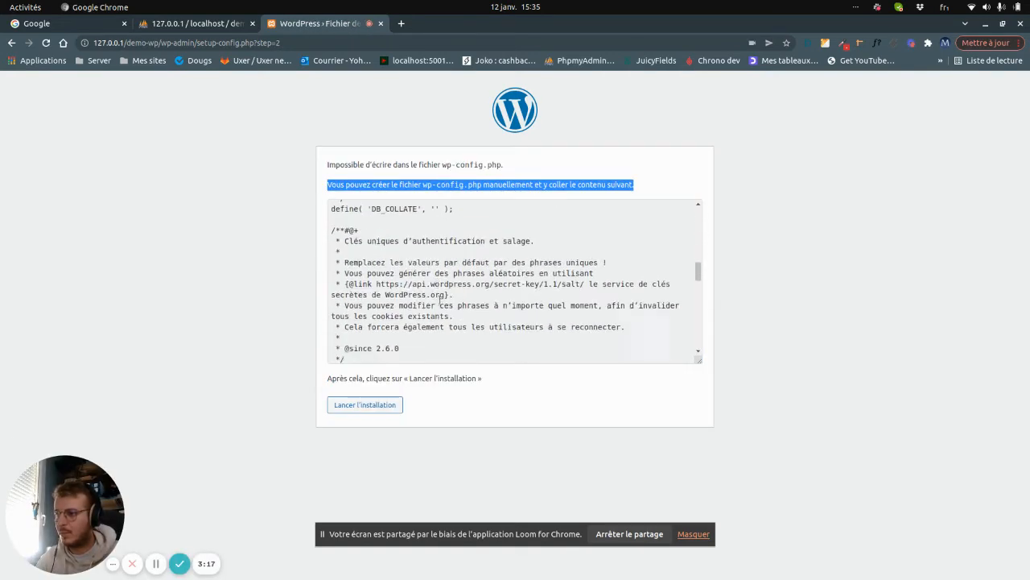
{"action": "left_click_drag", "start_coordinate": [533, 351], "coordinate": [366, 175]}
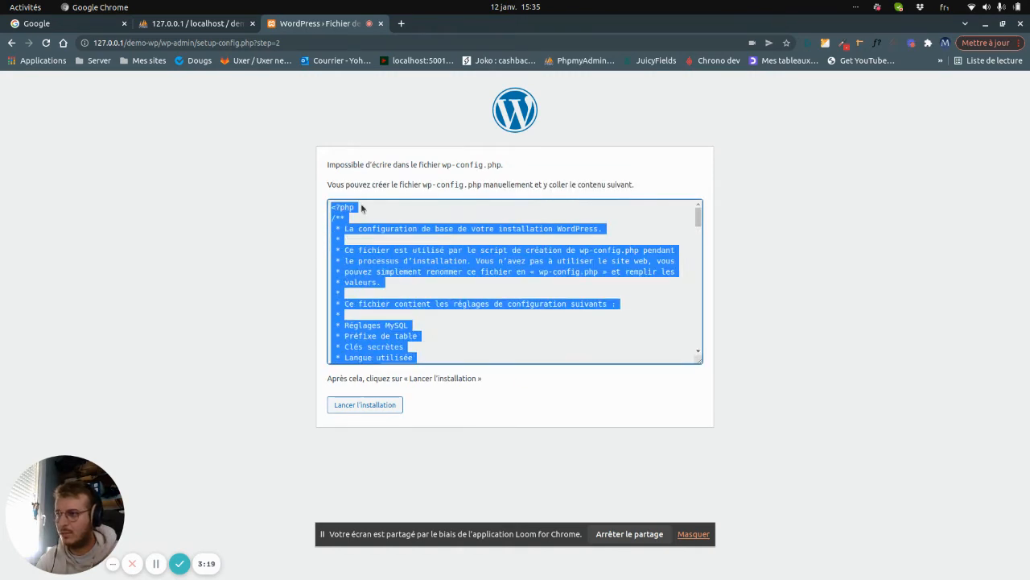
{"action": "left_click_drag", "start_coordinate": [330, 206], "coordinate": [541, 423]}
{"action": "key", "text": "ctrl+c"}
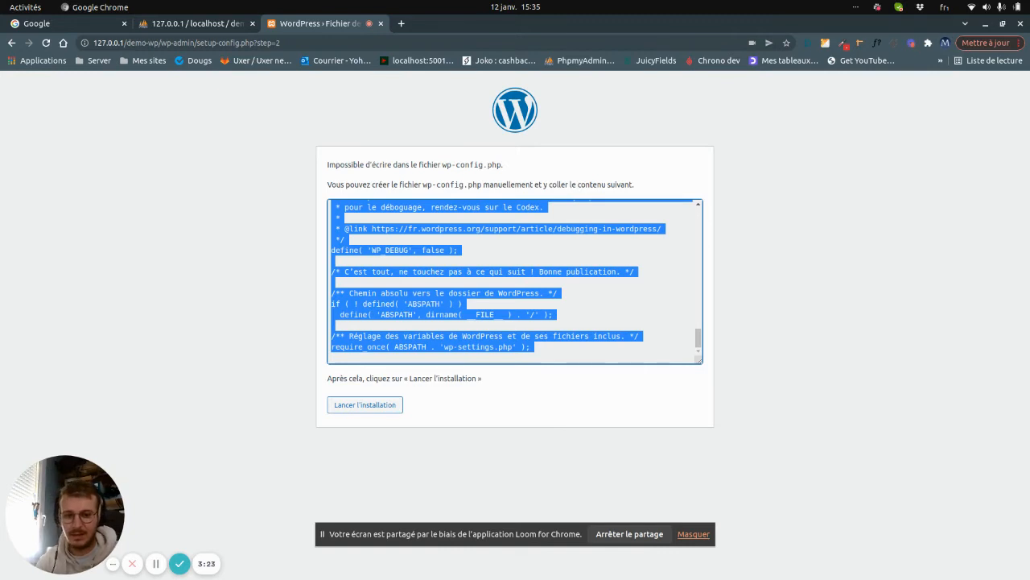
{"action": "key", "text": "alt+Tab"}
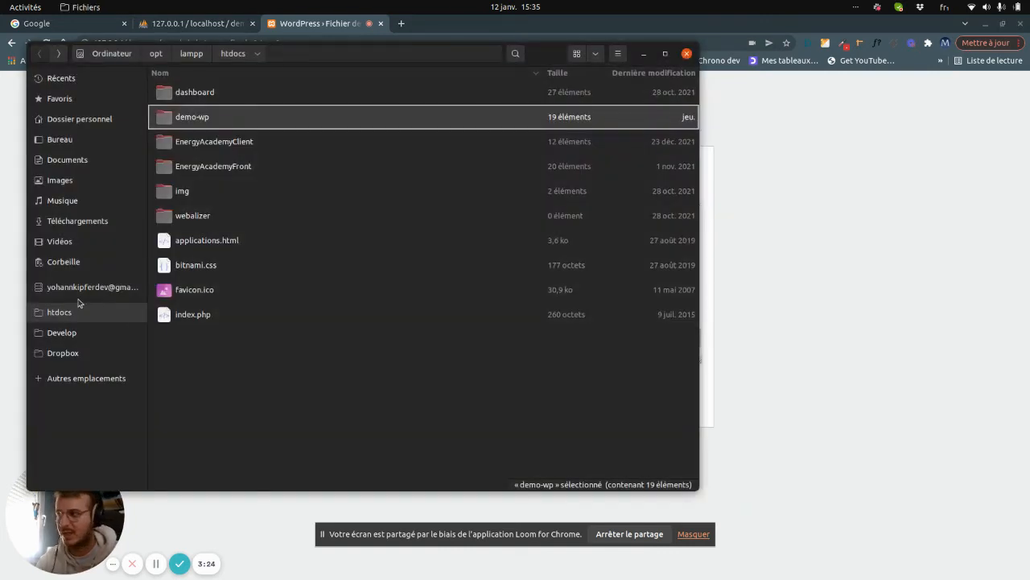
Open the demo-wp folder, enlarge the Files window, and switch to Visual Studio Code.
{"action": "double_click", "coordinate": [291, 122]}
{"action": "scroll", "coordinate": [273, 242], "scroll_direction": "down", "scroll_amount": 2}
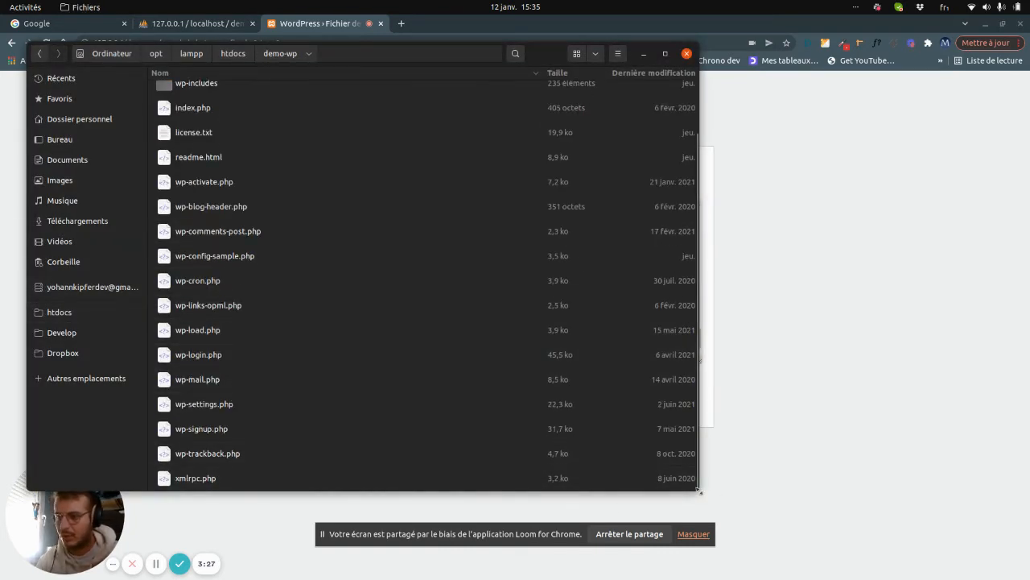
{"action": "left_click_drag", "start_coordinate": [724, 494], "coordinate": [880, 553]}
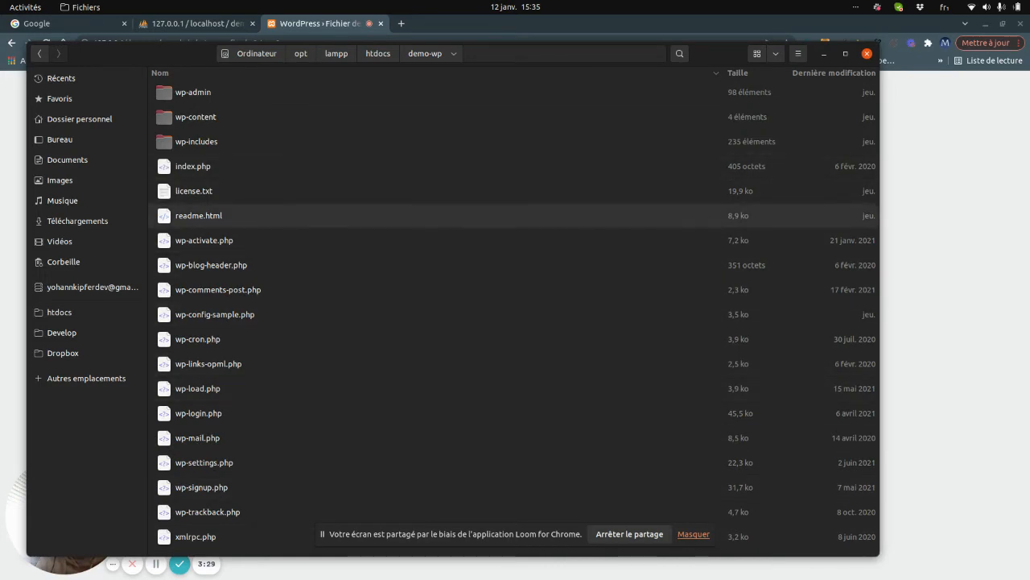
{"action": "key", "text": "alt+Tab"}
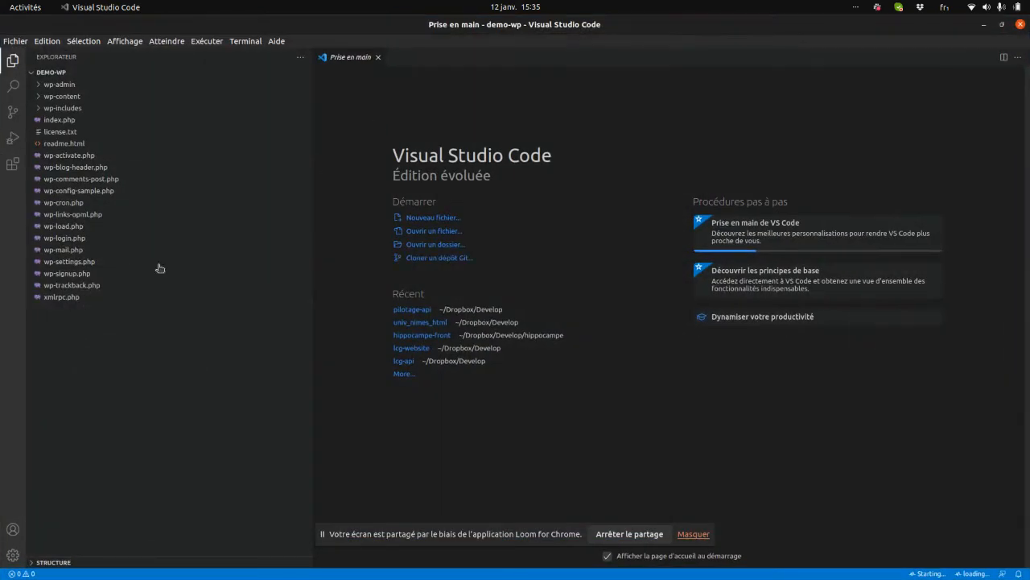
Create a new file named wp-config.php in the demo-wp folder.
{"action": "right_click", "coordinate": [105, 329]}
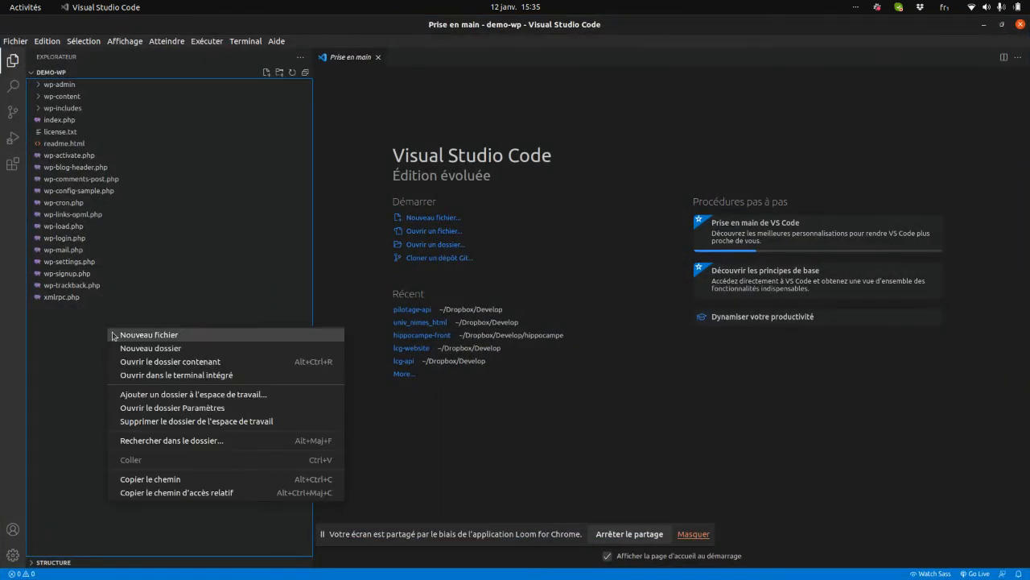
{"action": "left_click", "coordinate": [114, 338]}
{"action": "type", "text": "wp-confi"}
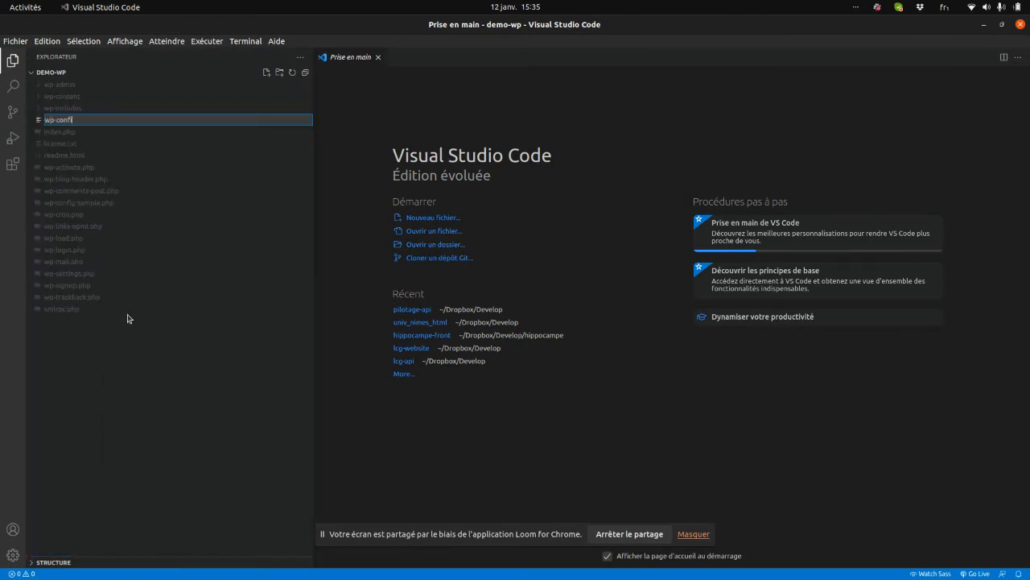
{"action": "type", "text": "g.php"}
{"action": "key", "text": "Return"}
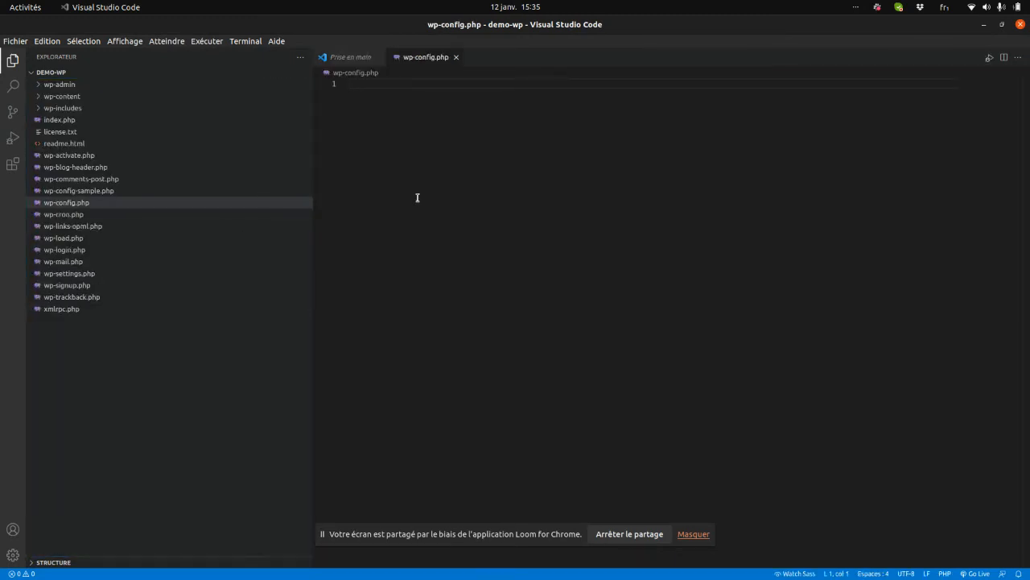
Paste the database configuration into wp-config.php, save it, and launch the WordPress installation.
{"action": "key", "text": "ctrl+v"}
{"action": "scroll", "coordinate": [410, 194], "scroll_direction": "up", "scroll_amount": 15}
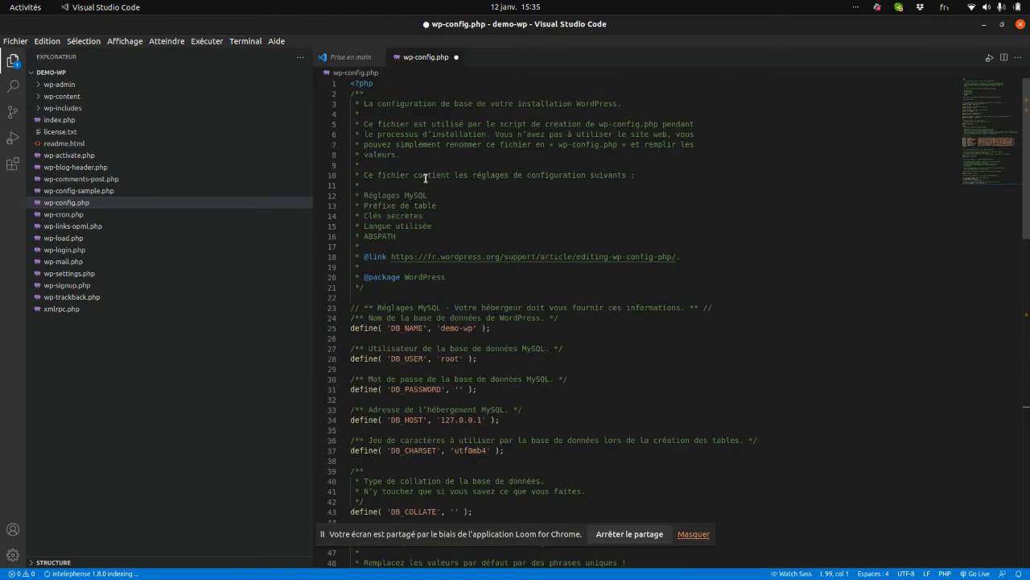
{"action": "key", "text": "ctrl+s"}
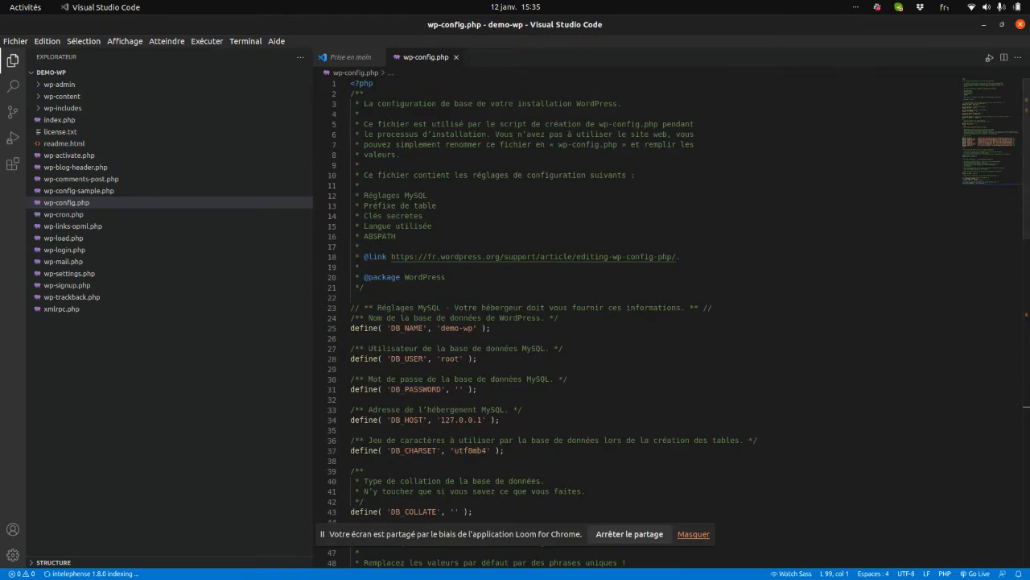
{"action": "key", "text": "alt+Tab"}
{"action": "left_click", "coordinate": [391, 405]}
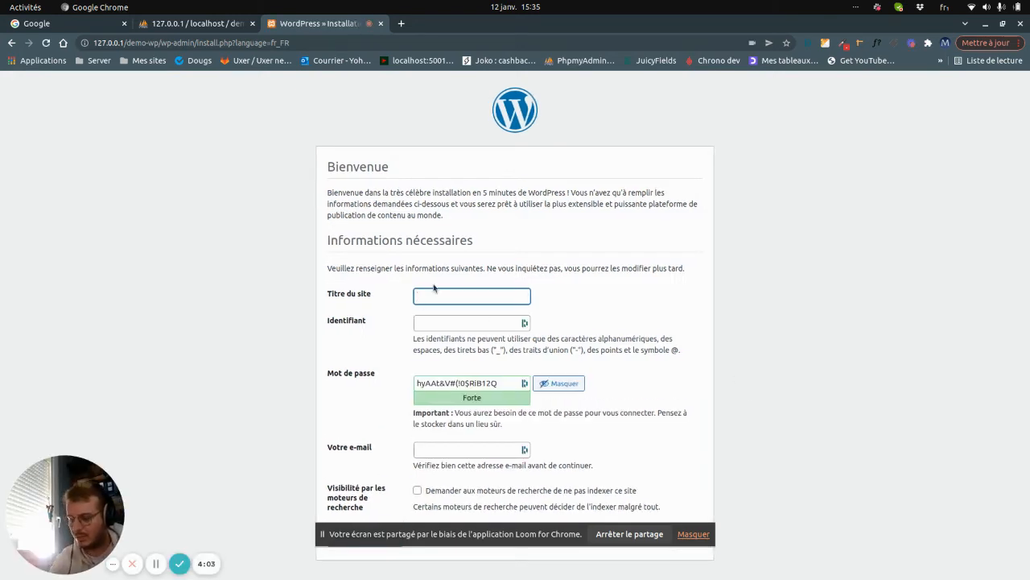
Enter site title 'Demo WP' and the administrator username.
{"action": "type", "text": "Demo WP"}
{"action": "key", "text": "Tab"}
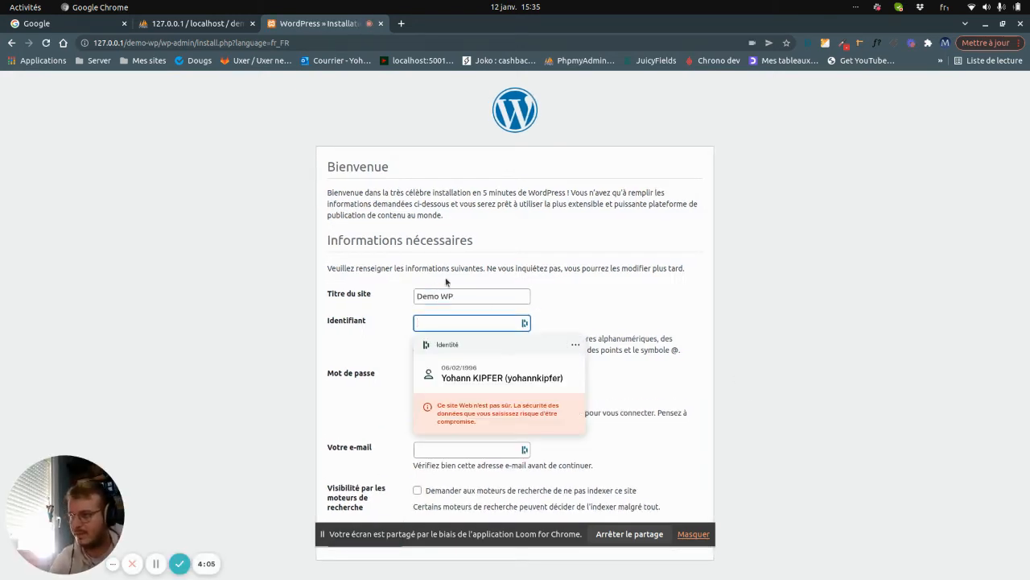
{"action": "left_click", "coordinate": [505, 250]}
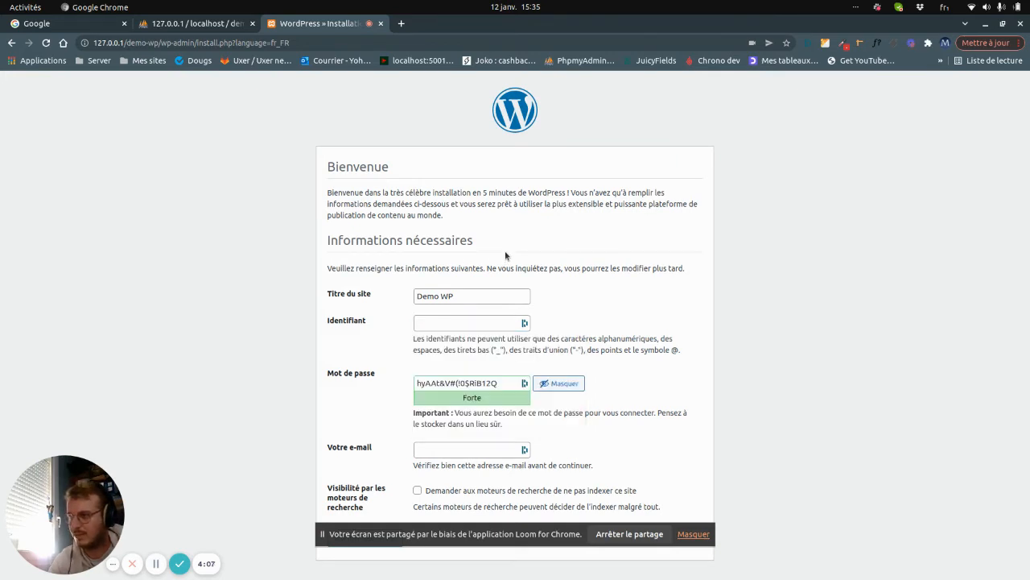
{"action": "left_click", "coordinate": [442, 326]}
{"action": "type", "text": "yohann"}
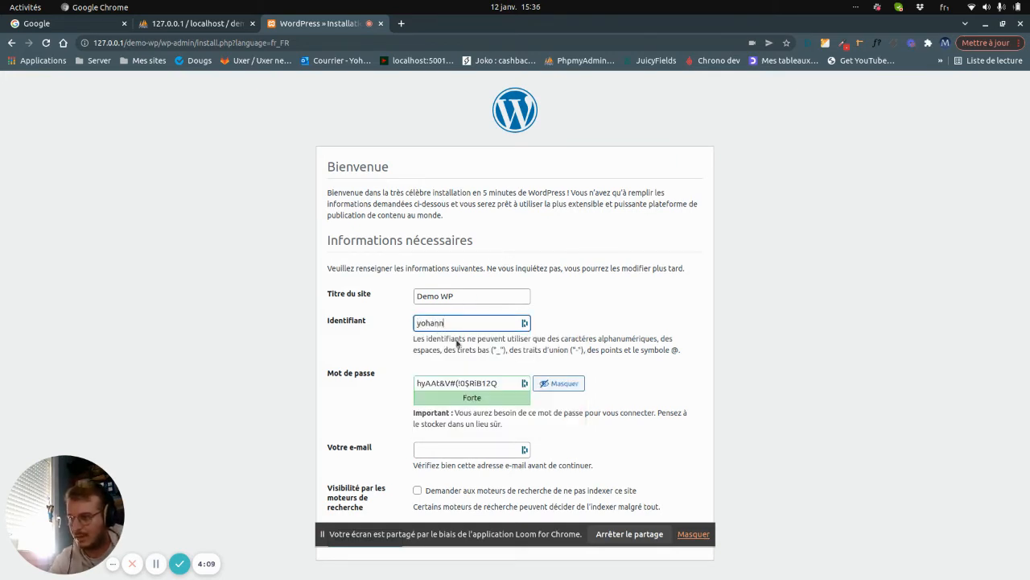
{"action": "left_click", "coordinate": [463, 450]}
Replace the generated password with a short one and confirm using a weak password.
{"action": "left_click", "coordinate": [467, 383]}
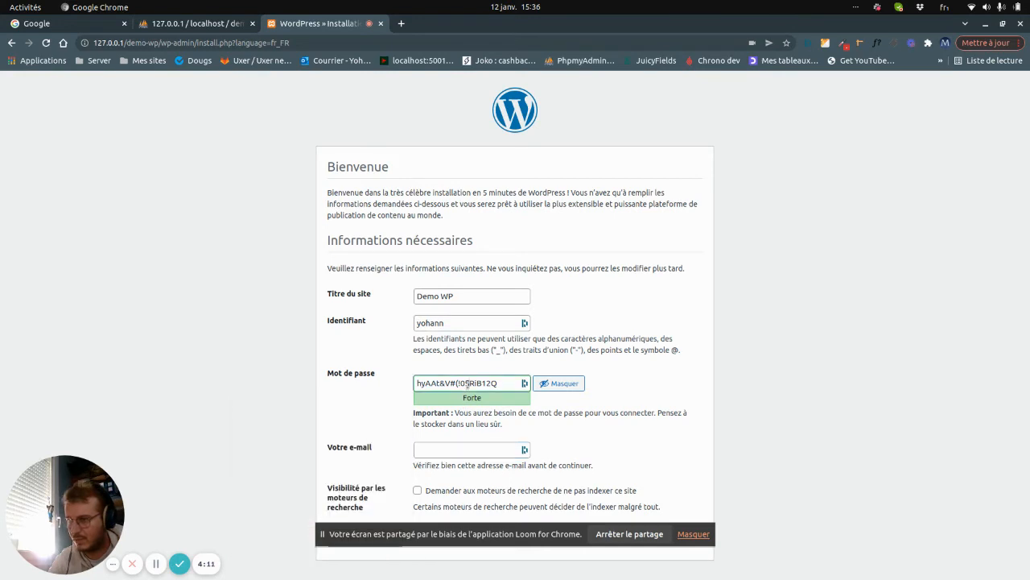
{"action": "double_click", "coordinate": [475, 383]}
{"action": "key", "text": "ctrl+a"}
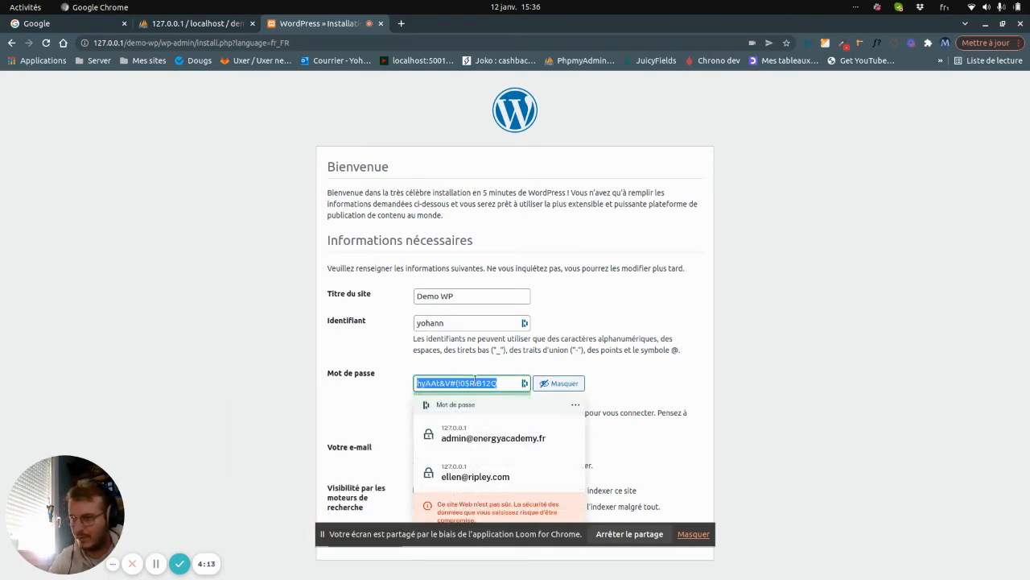
{"action": "type", "text": "test"}
{"action": "scroll", "coordinate": [359, 410], "scroll_direction": "down", "scroll_amount": 1}
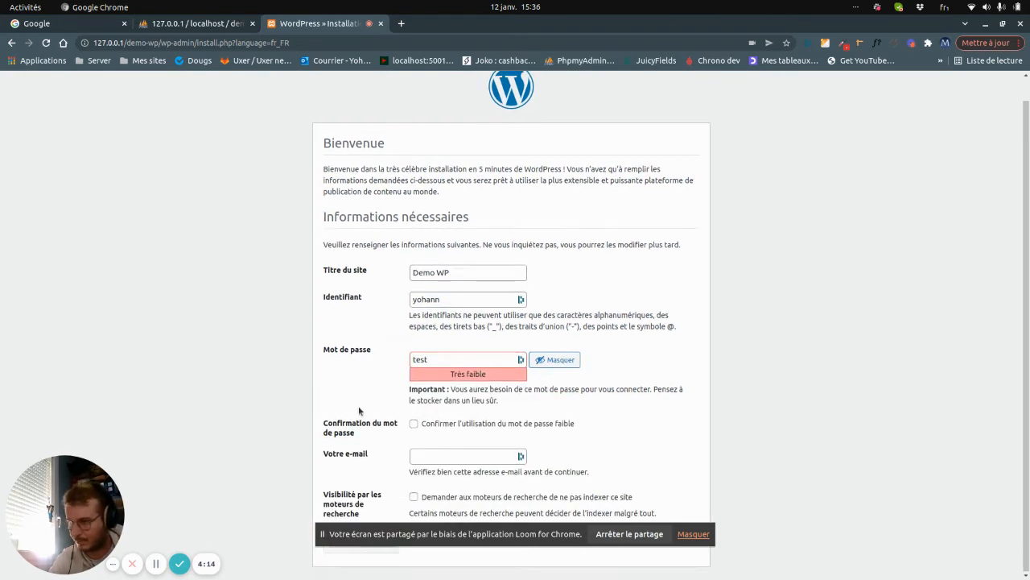
{"action": "left_click", "coordinate": [414, 423]}
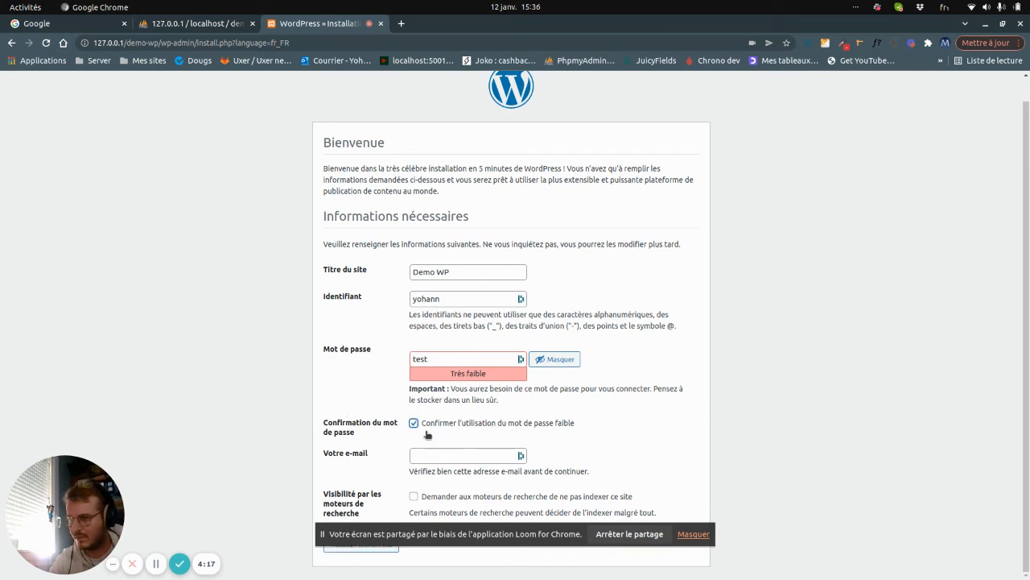
Fill in the administrator's e-mail, discourage search engine indexing, and install WordPress.
{"action": "left_click", "coordinate": [436, 458]}
{"action": "left_click", "coordinate": [440, 453]}
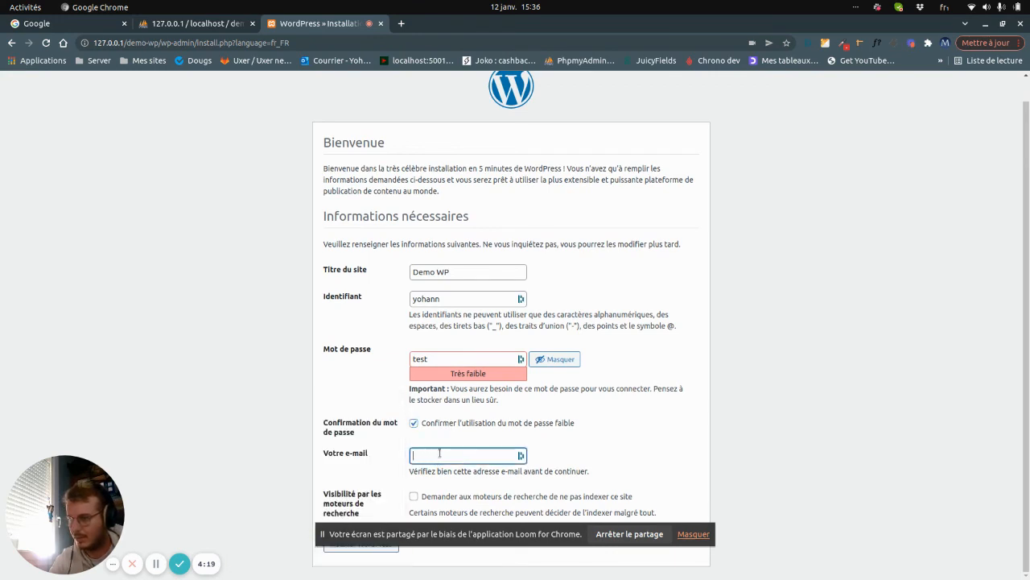
{"action": "scroll", "coordinate": [440, 453], "scroll_direction": "up", "scroll_amount": 1}
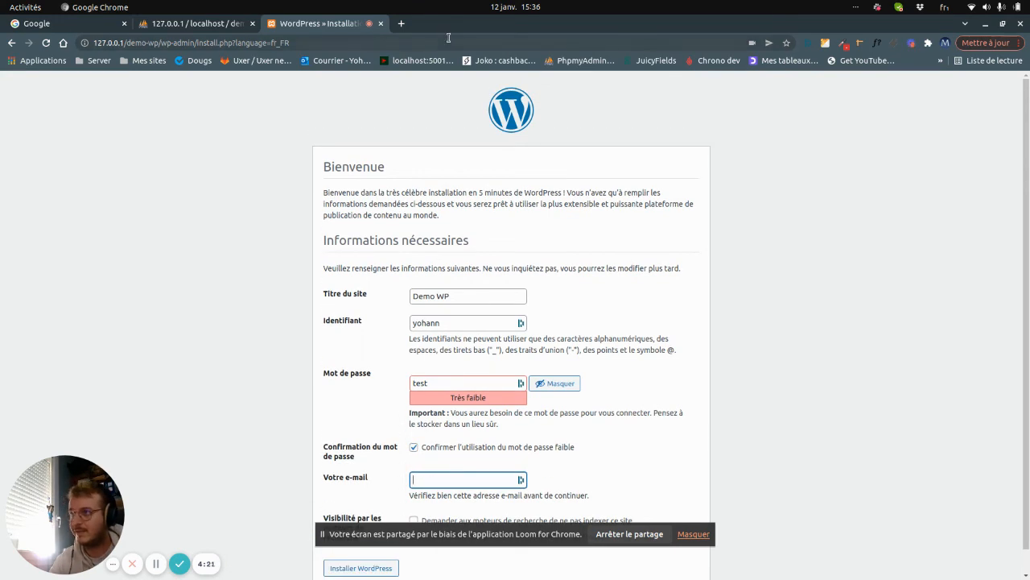
{"action": "key", "text": "alt+Tab"}
{"action": "key", "text": "alt+Tab"}
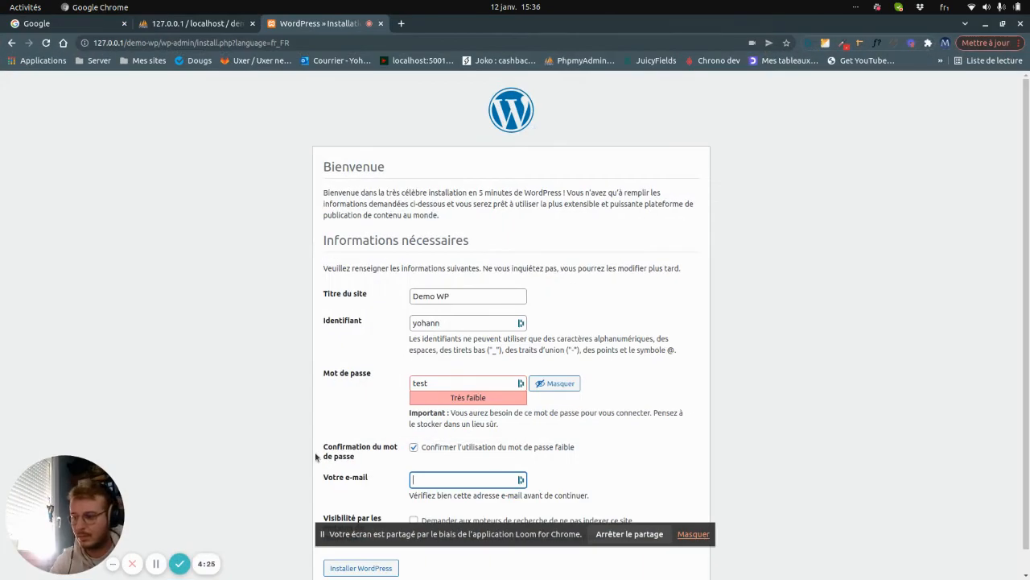
{"action": "scroll", "coordinate": [381, 507], "scroll_direction": "down", "scroll_amount": 1}
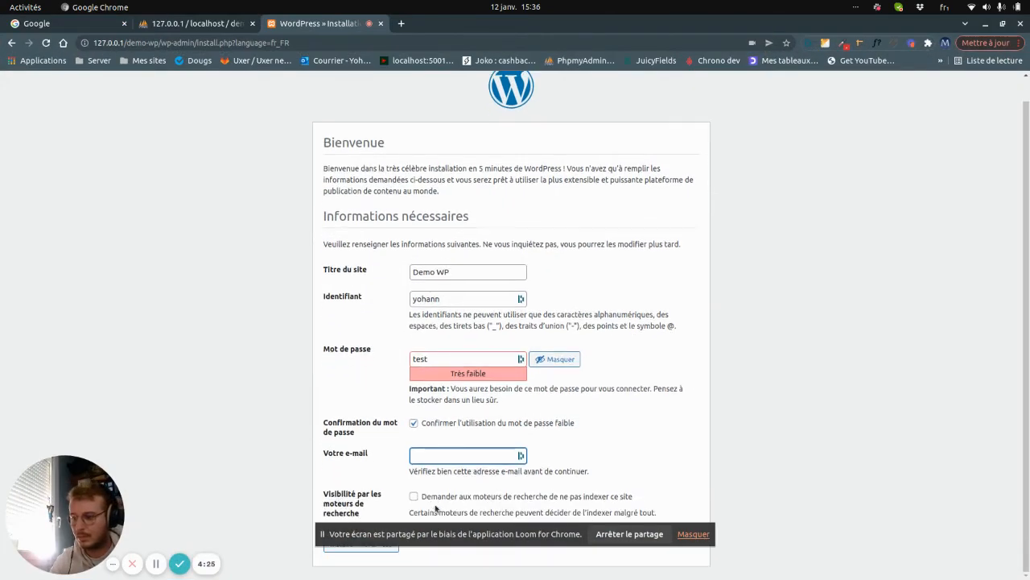
{"action": "left_click", "coordinate": [456, 461]}
{"action": "left_click", "coordinate": [366, 508]}
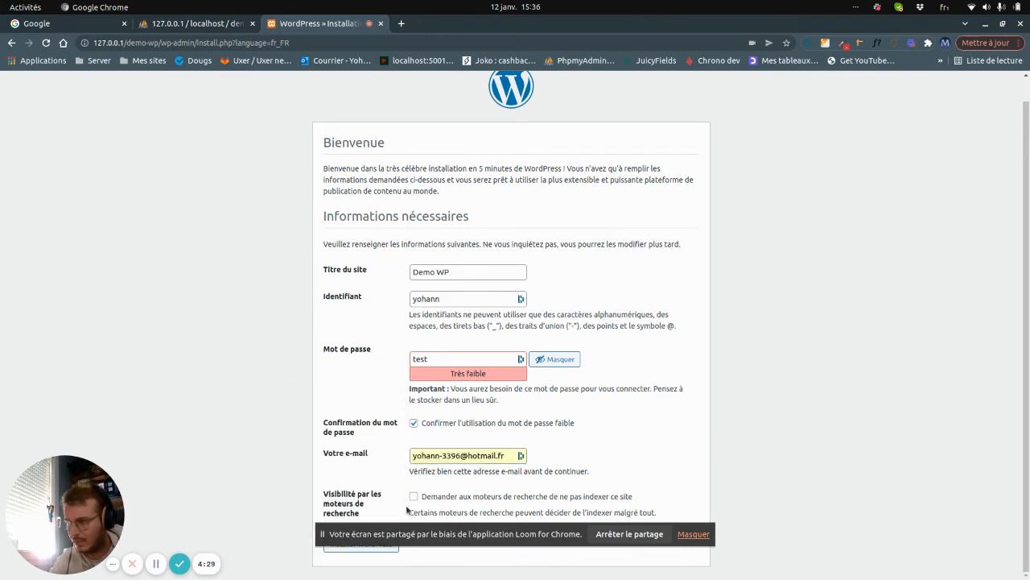
{"action": "left_click", "coordinate": [414, 497]}
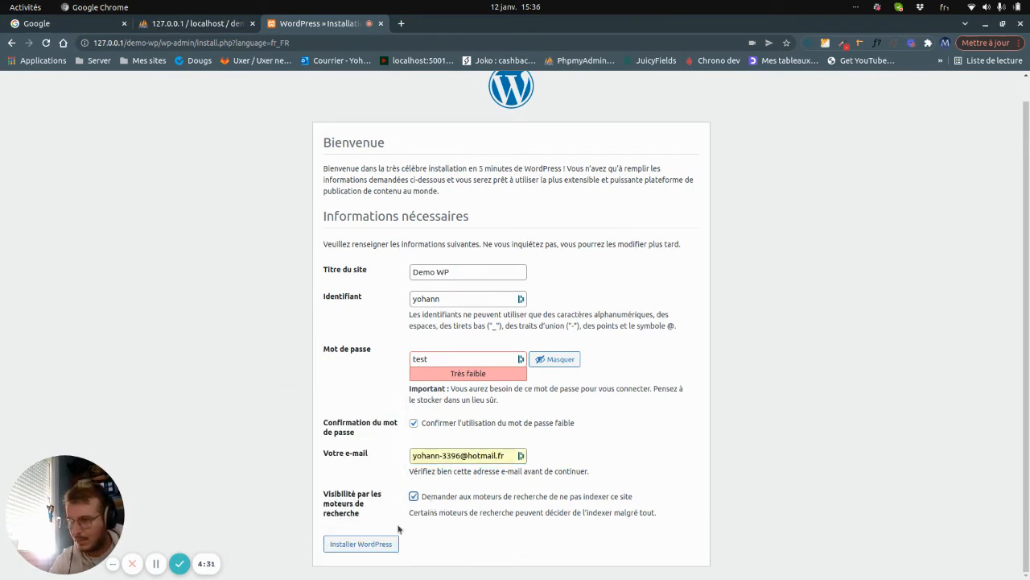
{"action": "left_click", "coordinate": [383, 544]}
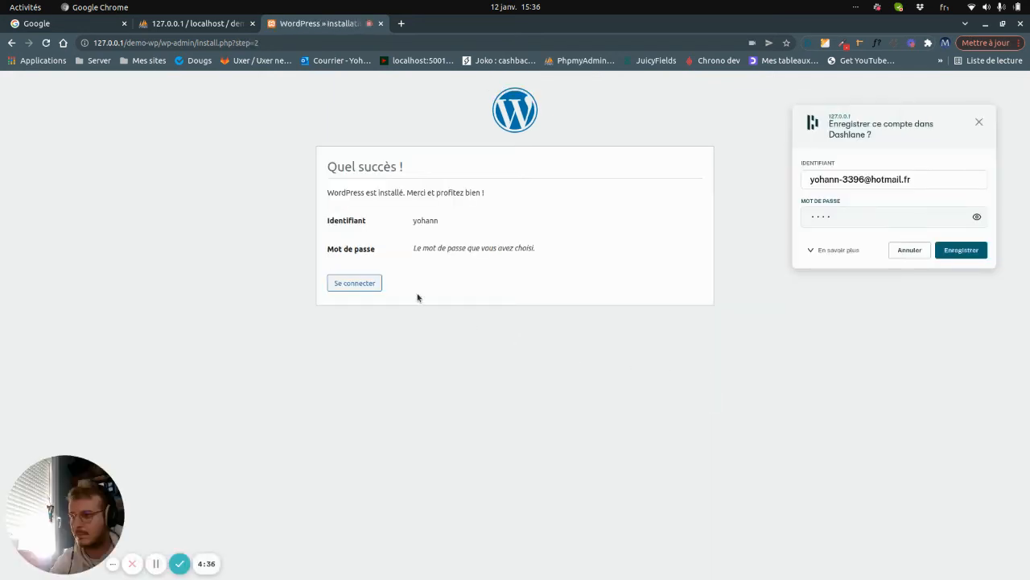
Log in on wp-login.php with the administrator's e-mail and password.
{"action": "left_click", "coordinate": [363, 287]}
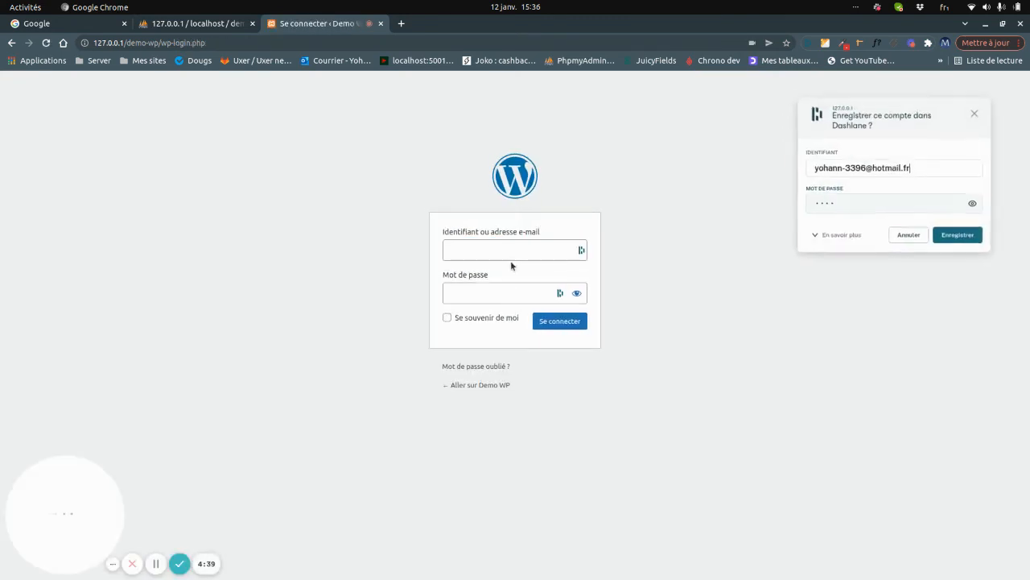
{"action": "left_click", "coordinate": [512, 256]}
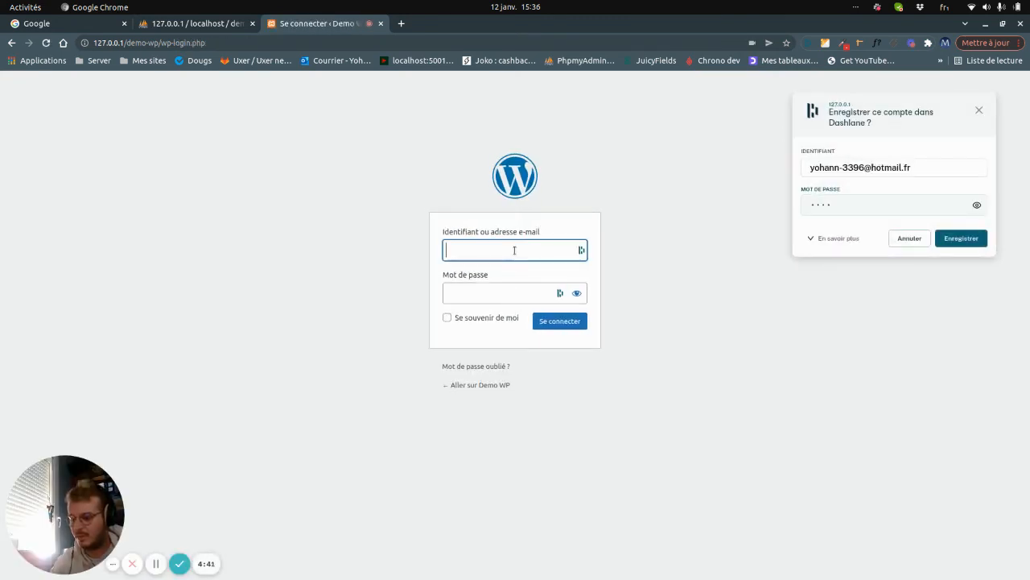
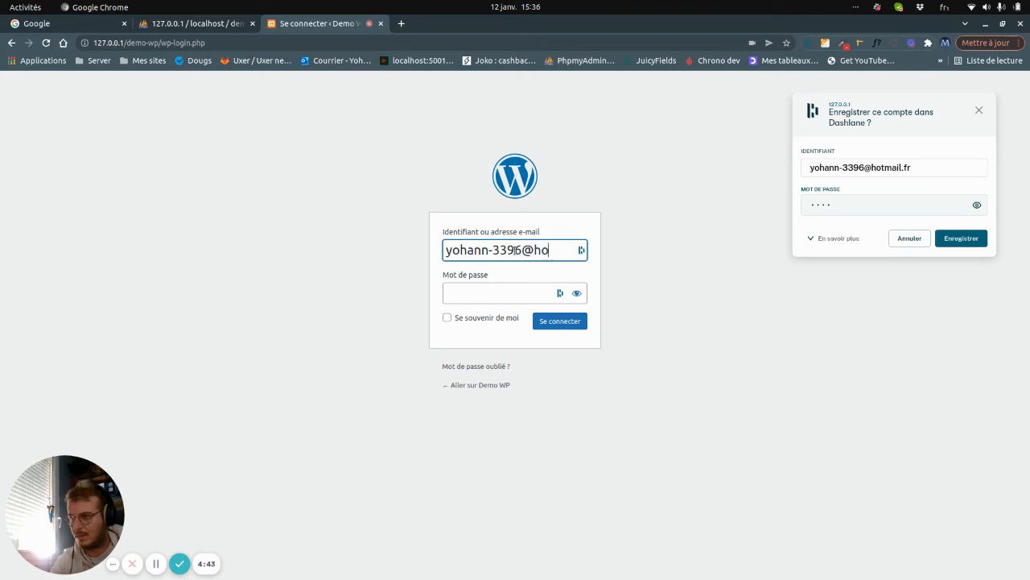
{"action": "key", "text": "Tab"}
{"action": "type", "text": "demo"}
{"action": "key", "text": "Return"}
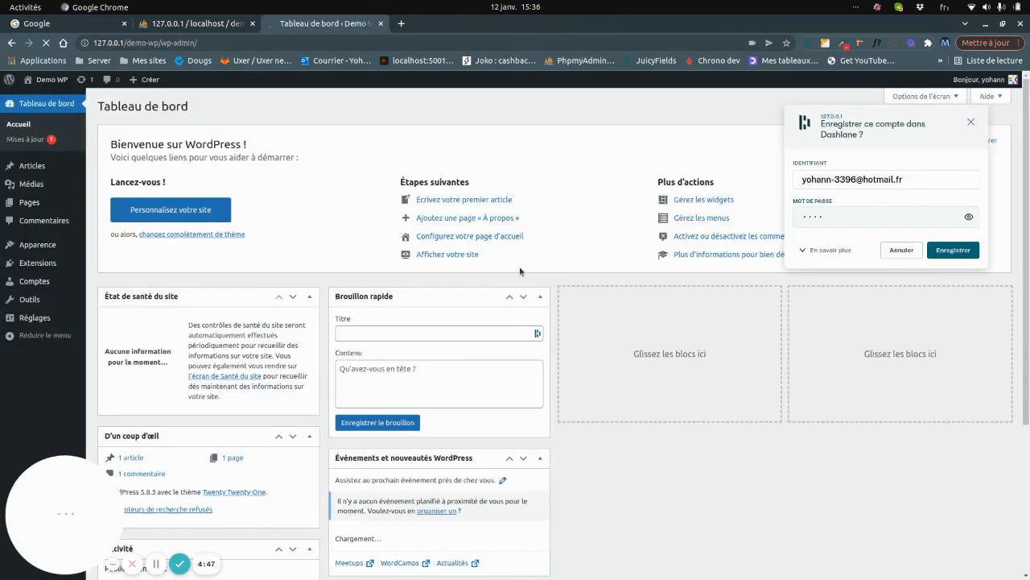
Dismiss the Dashlane save prompt and search Google for 'mamp' in a new tab.
{"action": "left_click", "coordinate": [971, 122]}
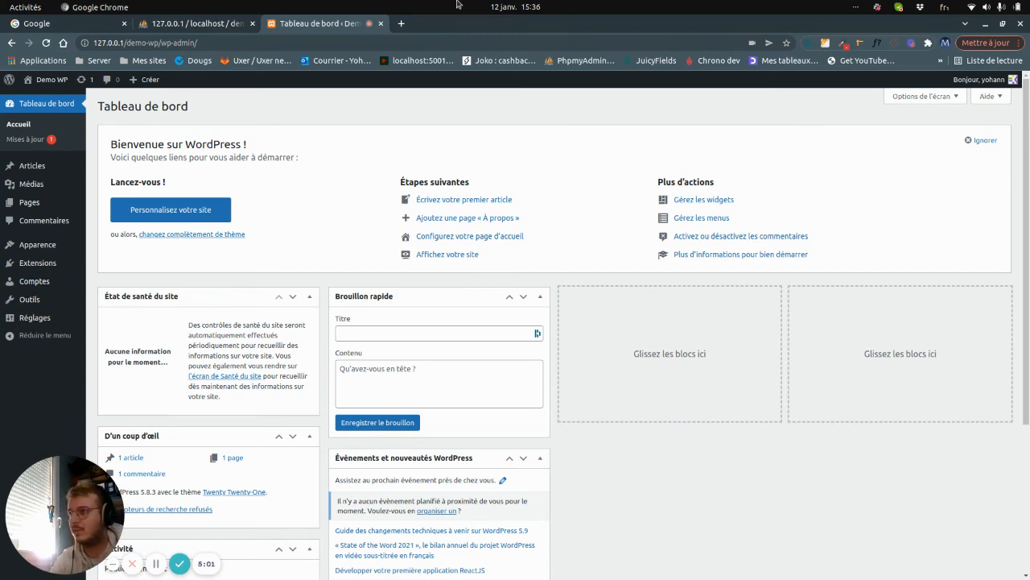
{"action": "left_click", "coordinate": [401, 23]}
{"action": "type", "text": "mamp"}
{"action": "key", "text": "Return"}
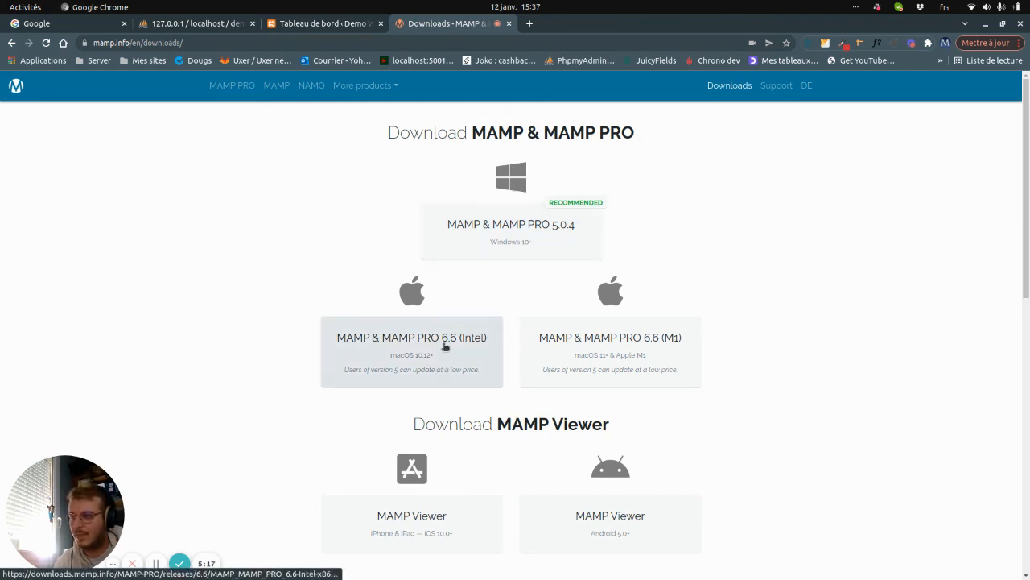
Switch between the phpMyAdmin and MAMP tabs, ending on the Demo WP dashboard tab.
{"action": "left_click", "coordinate": [511, 38]}
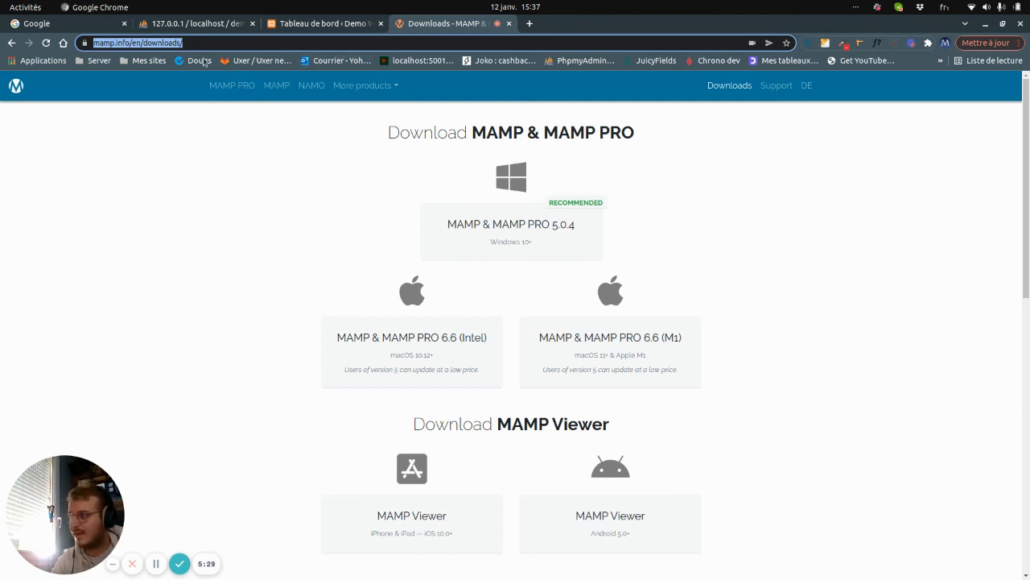
{"action": "left_click", "coordinate": [204, 30]}
{"action": "left_click", "coordinate": [442, 24]}
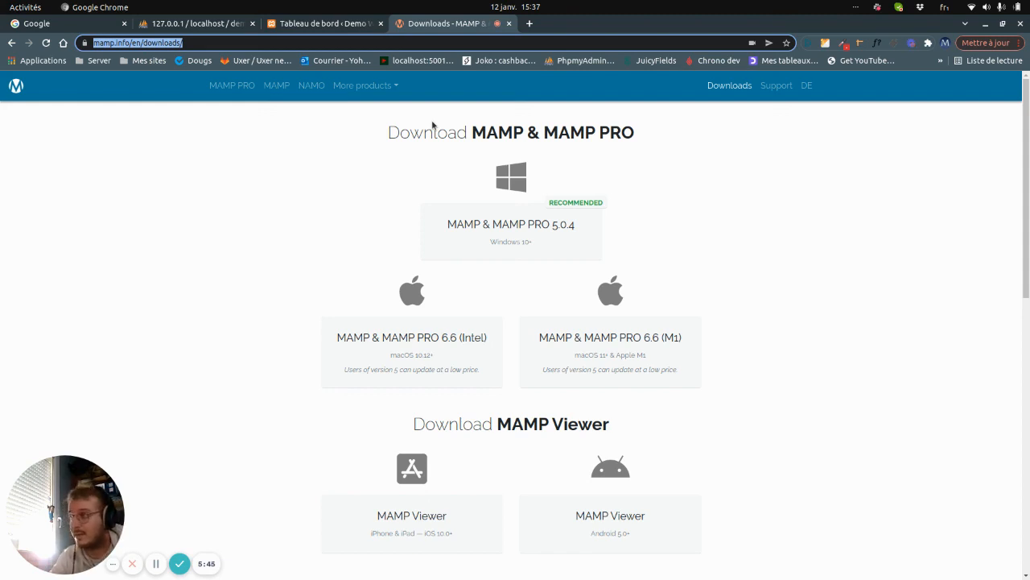
{"action": "left_click", "coordinate": [319, 26]}
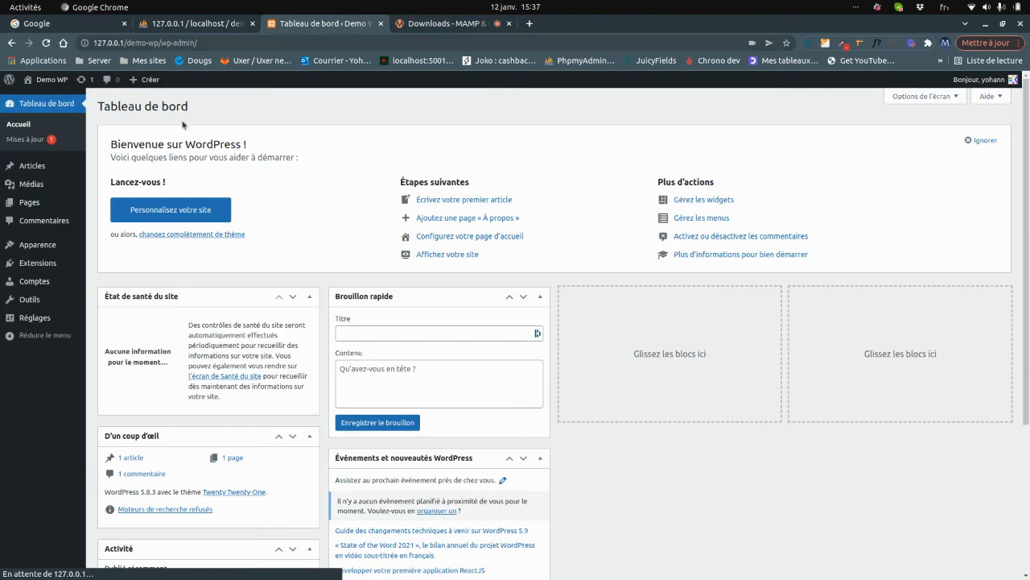